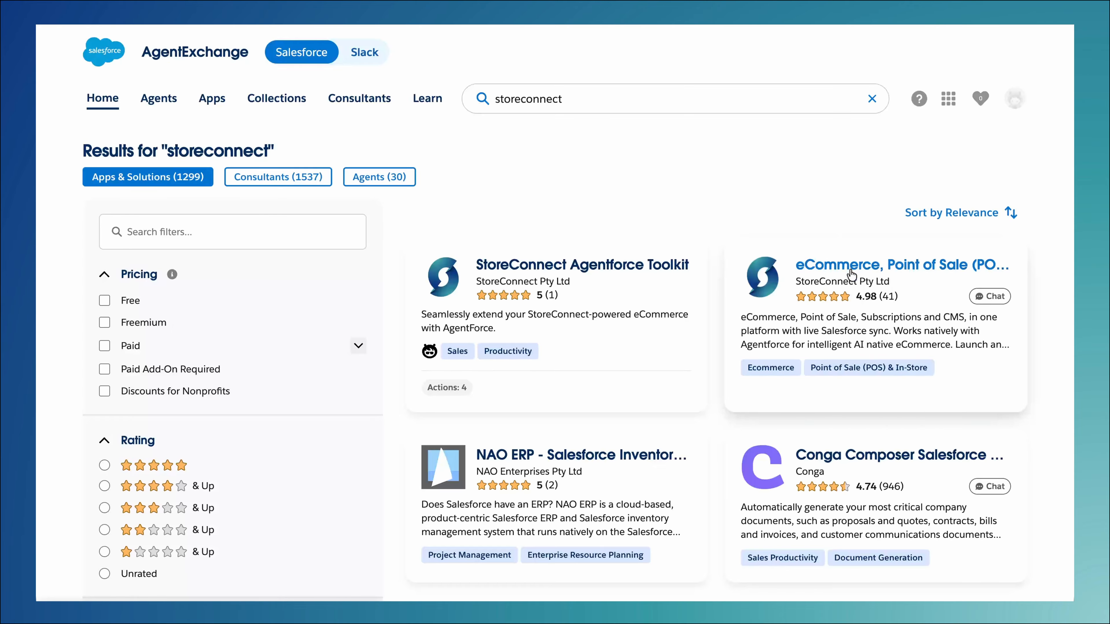
# Get the StoreConnect eCommerce, Point of Sale package and confirm its installation in the production org, agreeing to the terms and conditions
pyautogui.click(287, 344)
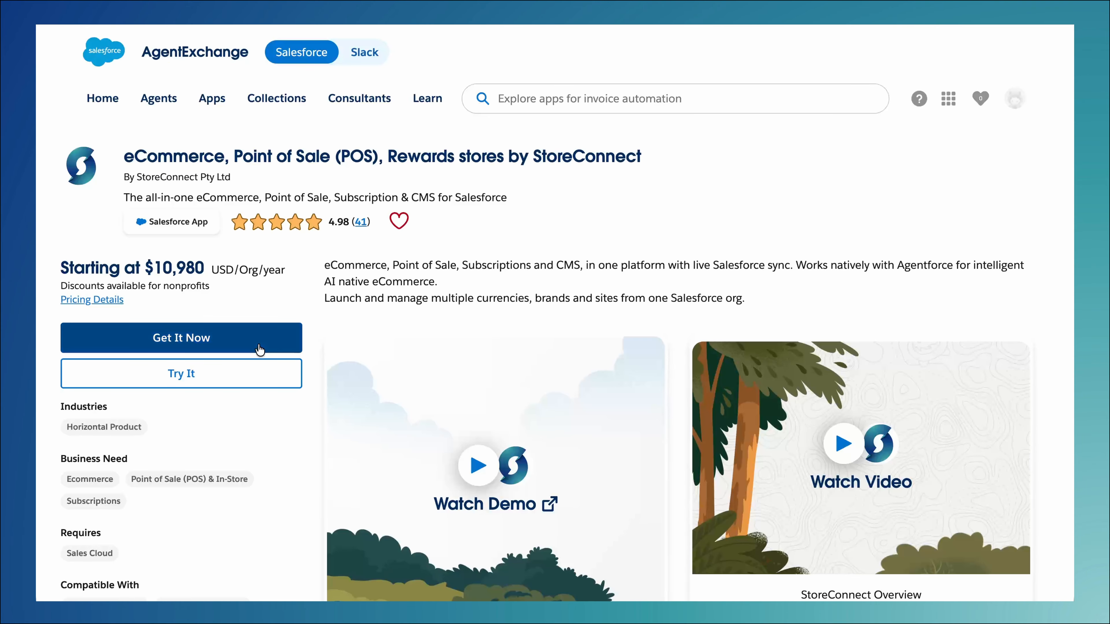
pyautogui.click(455, 325)
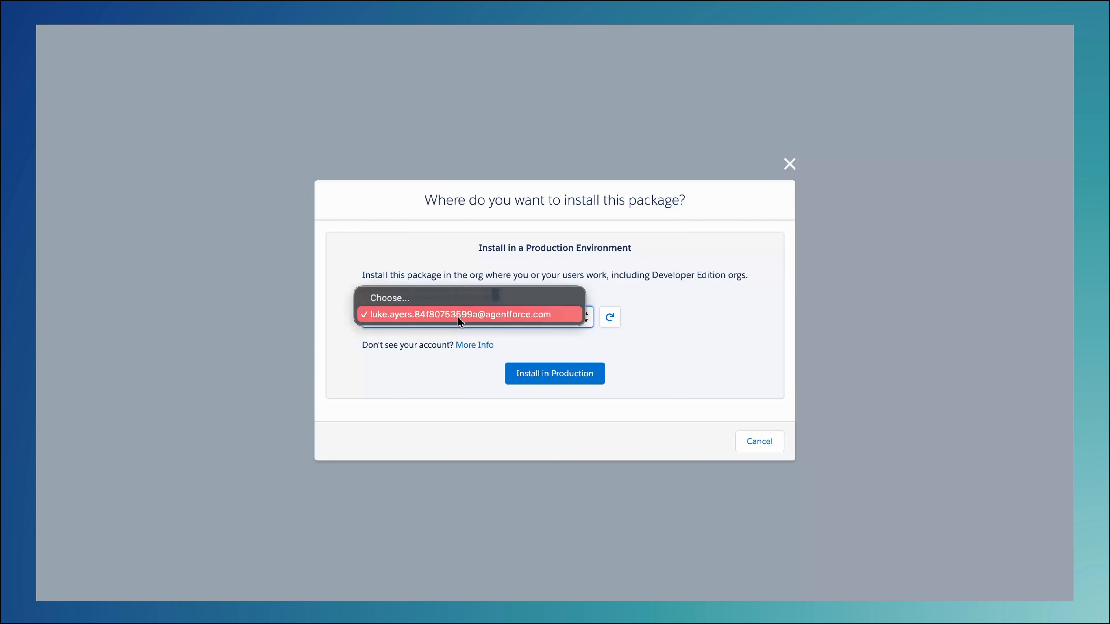
pyautogui.click(458, 317)
pyautogui.click(553, 379)
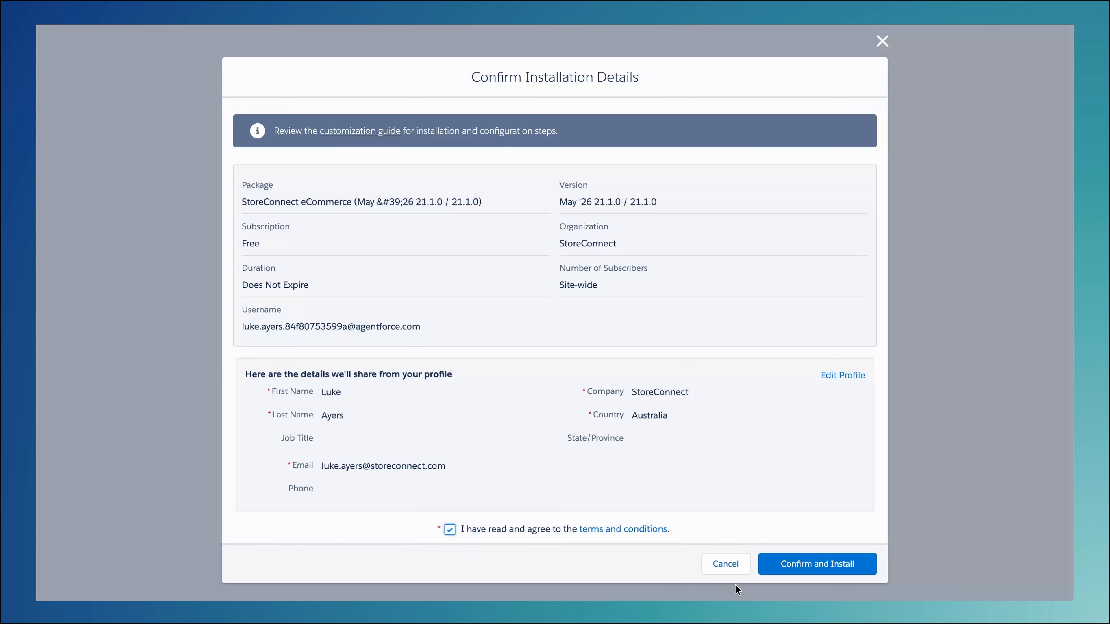
pyautogui.click(788, 570)
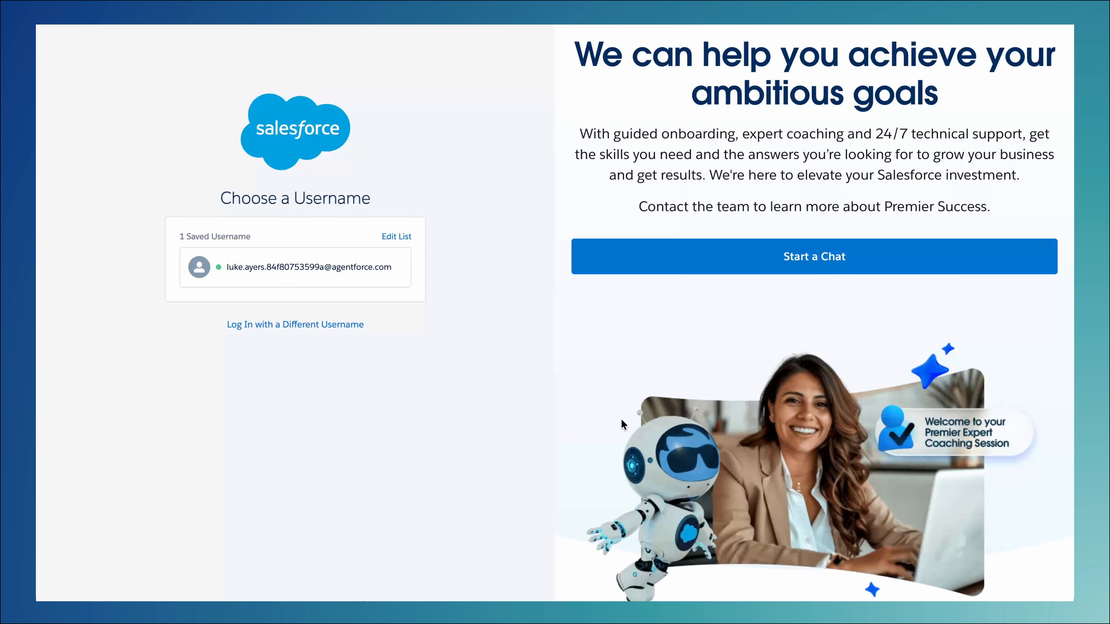
# Log in with the saved username and install the package for admins only, granting access to the third-party web sites
pyautogui.click(327, 276)
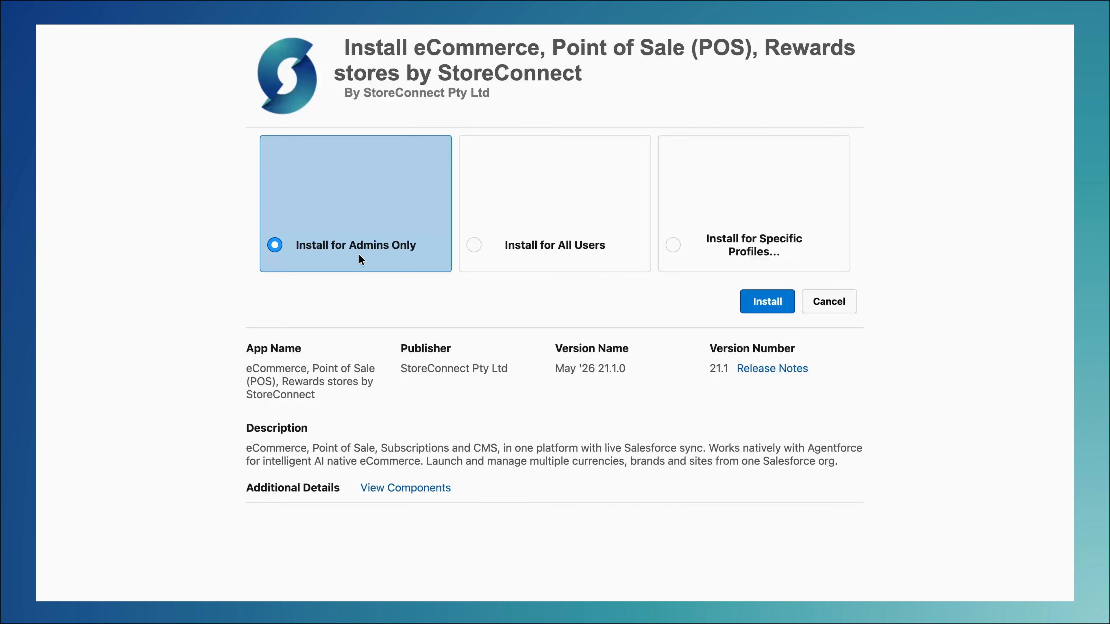
pyautogui.click(771, 301)
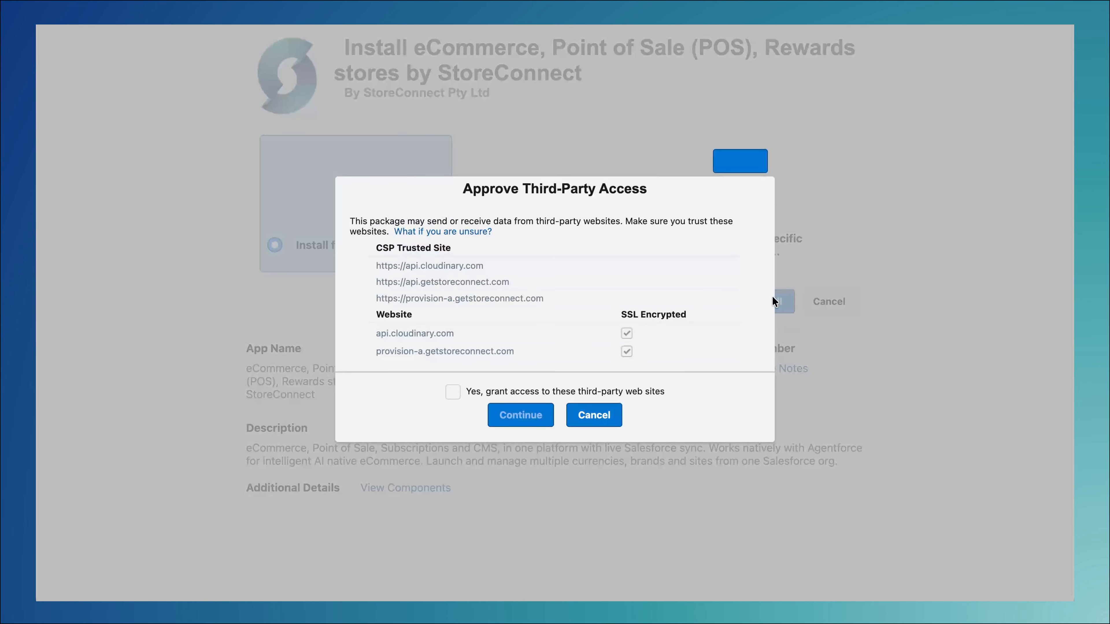
pyautogui.click(453, 392)
pyautogui.click(520, 416)
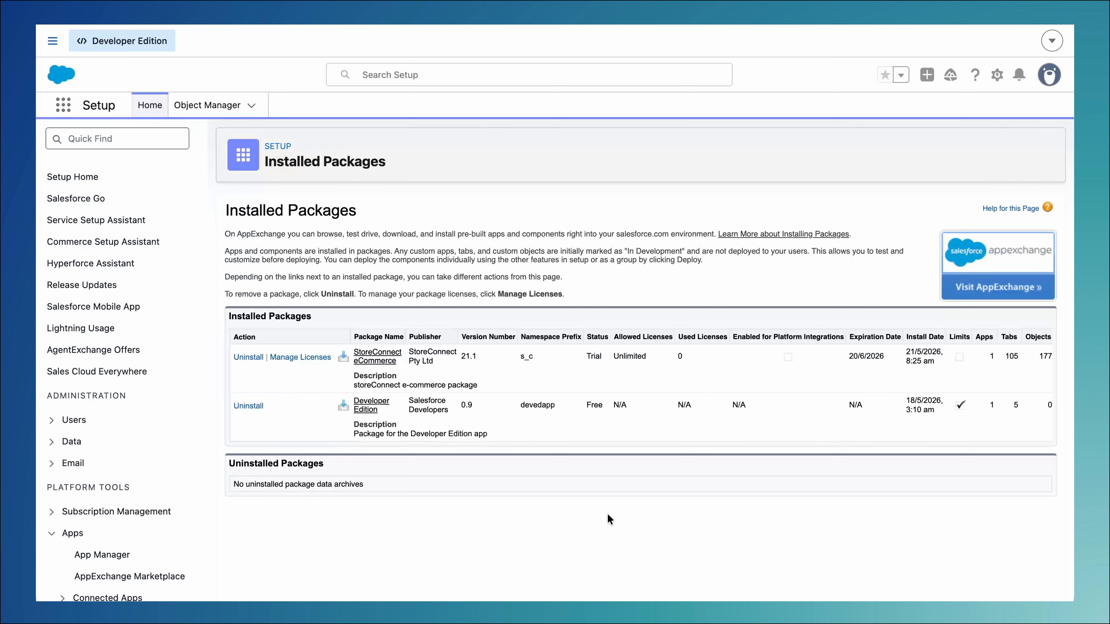
# Find the StoreConnect app by searching for "storeconnect" and open it
pyautogui.click(63, 106)
pyautogui.write('sto')
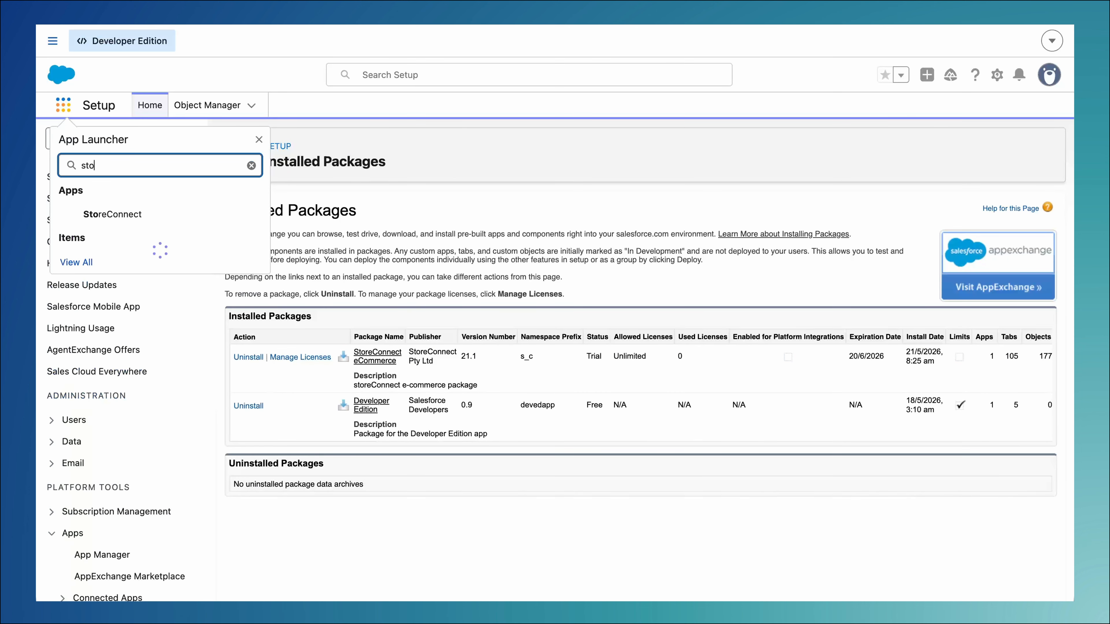
pyautogui.write('reconnect')
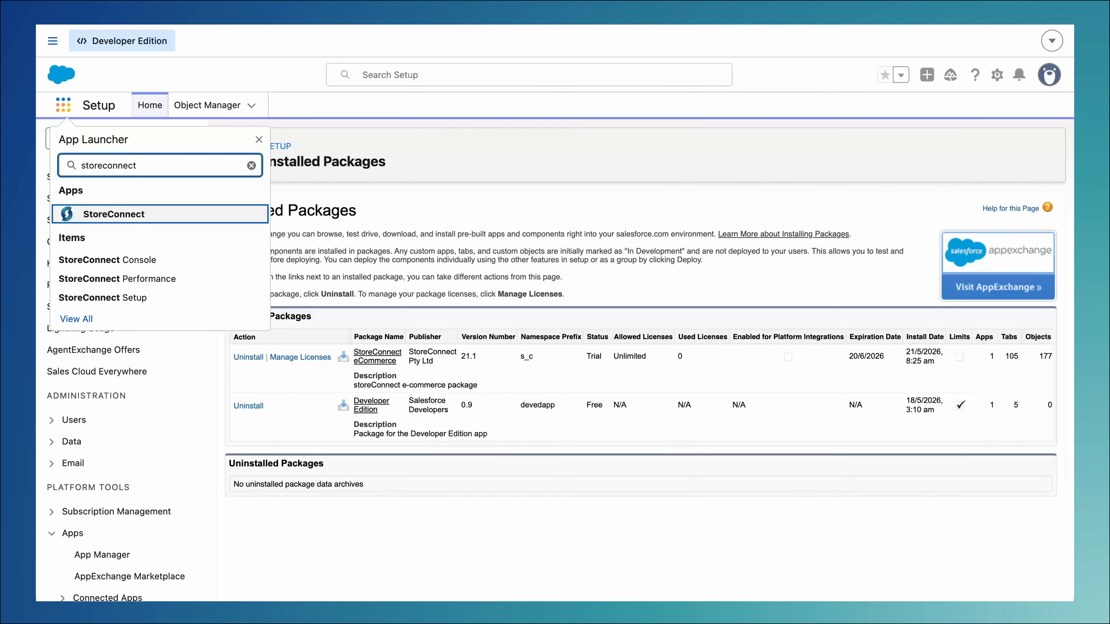
pyautogui.press('Return')
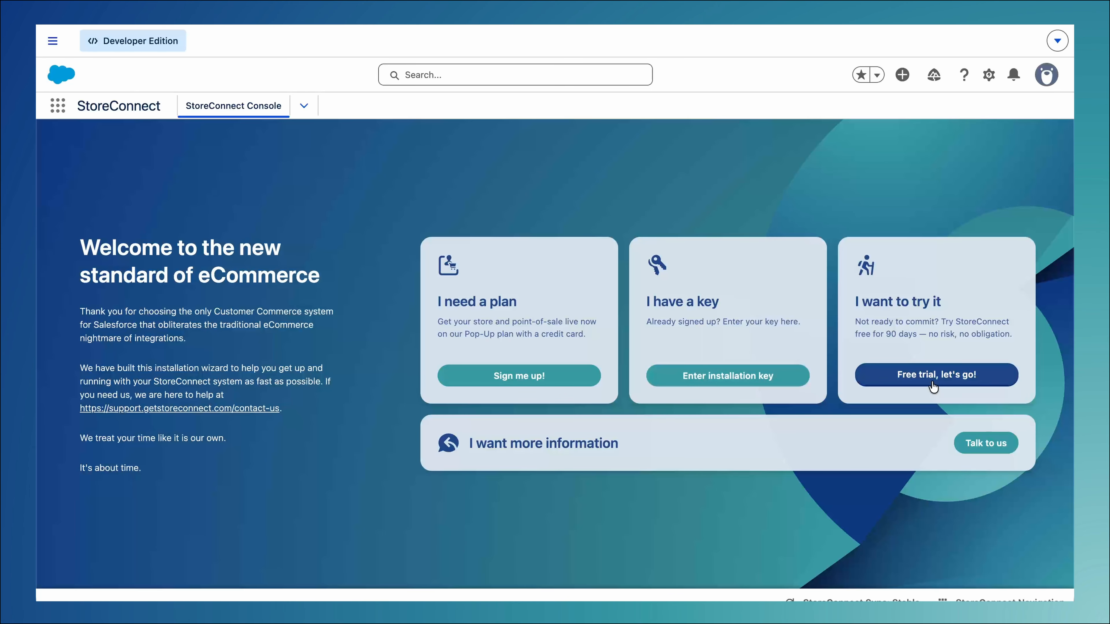
# Sign up for the For Profit Pop Up Plan, accepting the terms and submitting the billing details and card payment
pyautogui.click(528, 377)
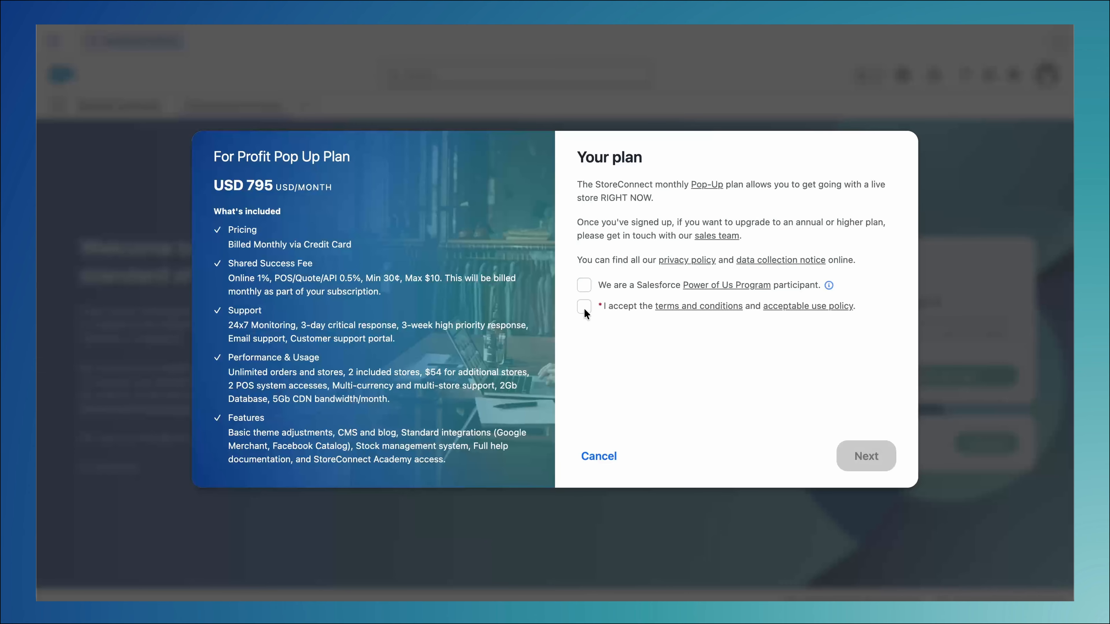
pyautogui.click(584, 307)
pyautogui.click(866, 456)
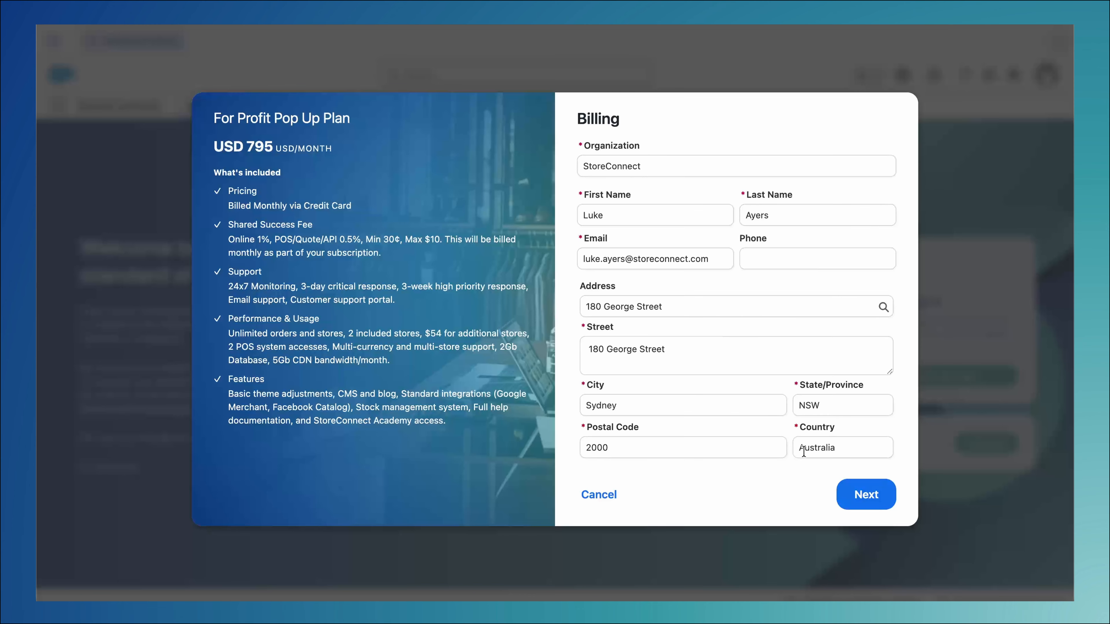
pyautogui.click(863, 498)
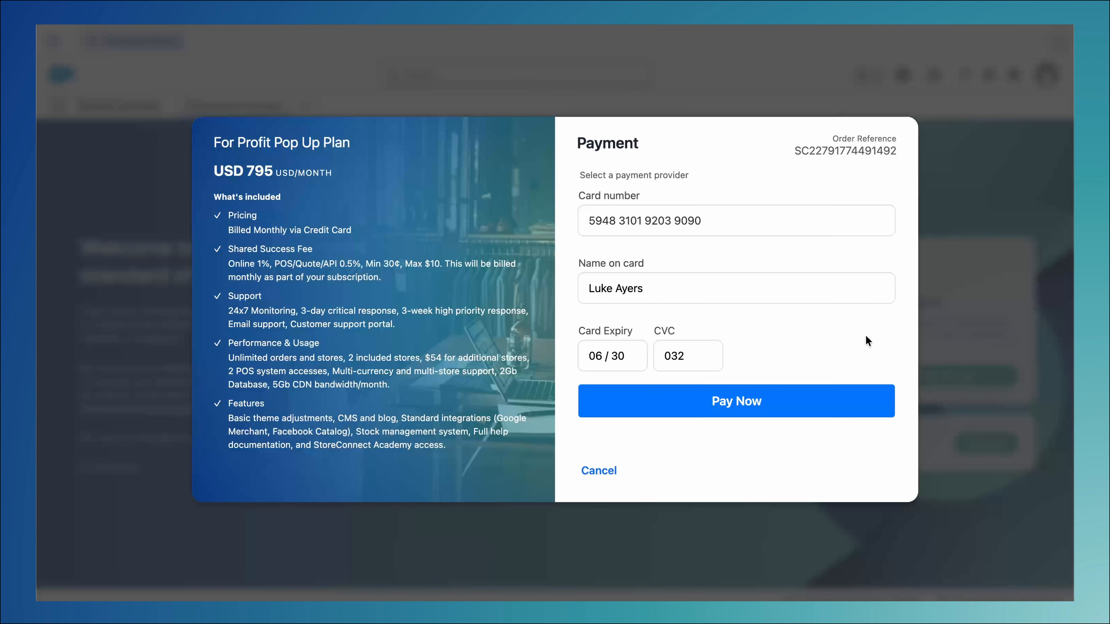
pyautogui.click(717, 395)
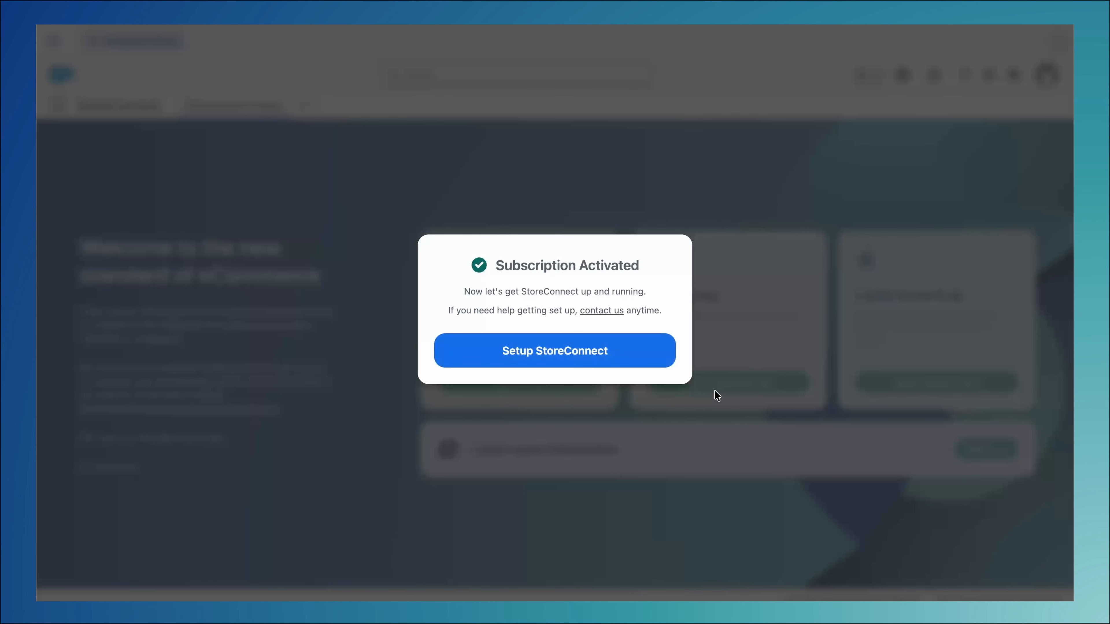
# Start the StoreConnect setup, back out of the sync user prompt, and open the Users list in Salesforce Setup
pyautogui.click(554, 362)
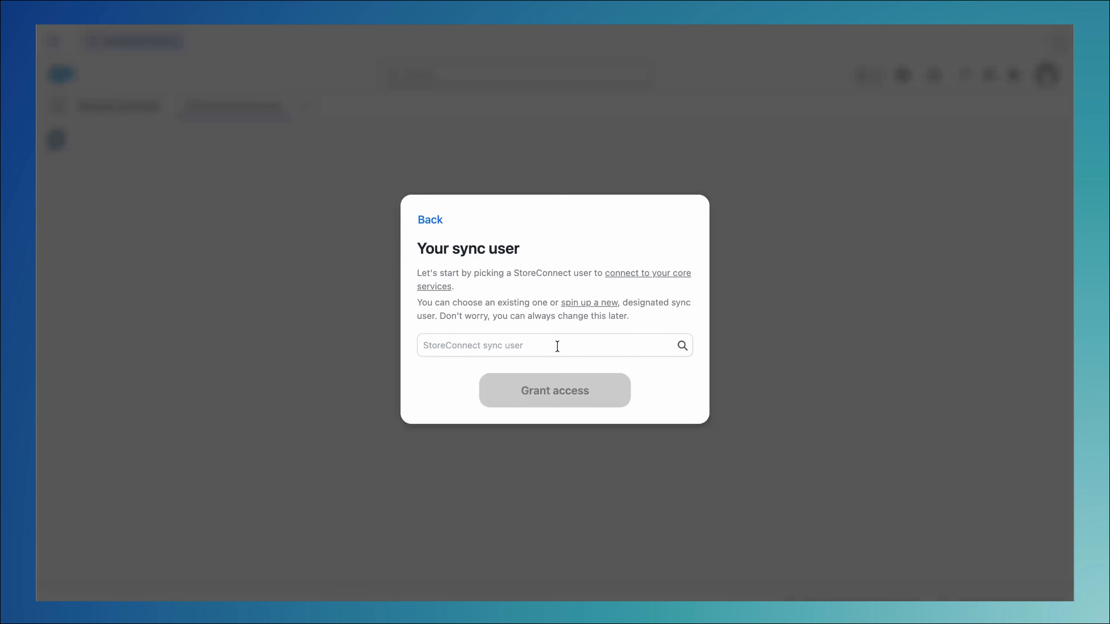
pyautogui.click(431, 222)
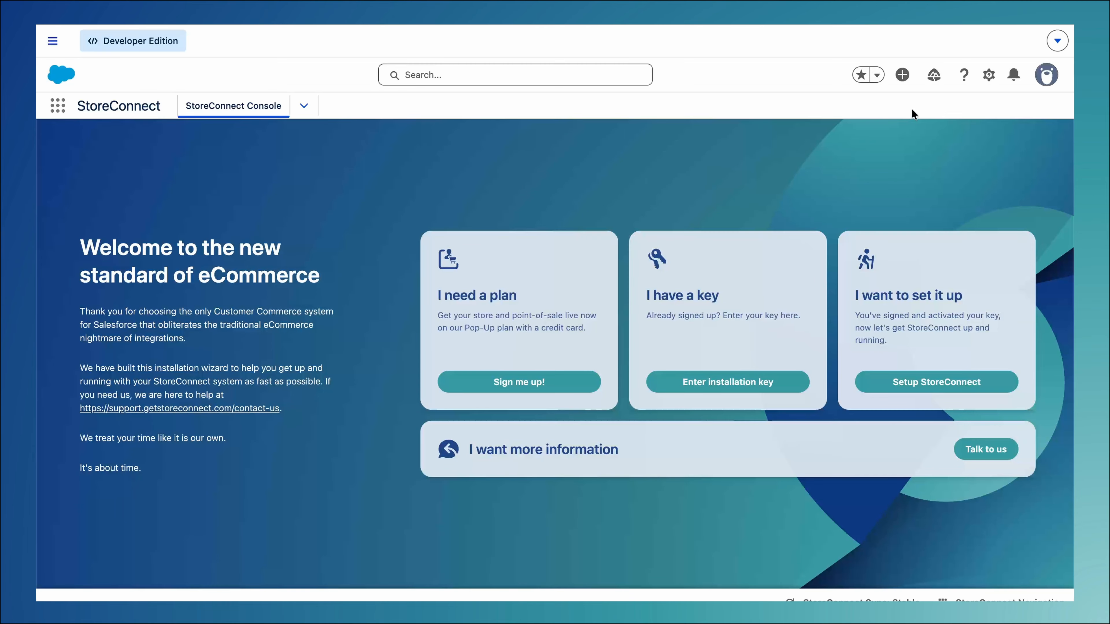
pyautogui.click(987, 75)
pyautogui.click(918, 131)
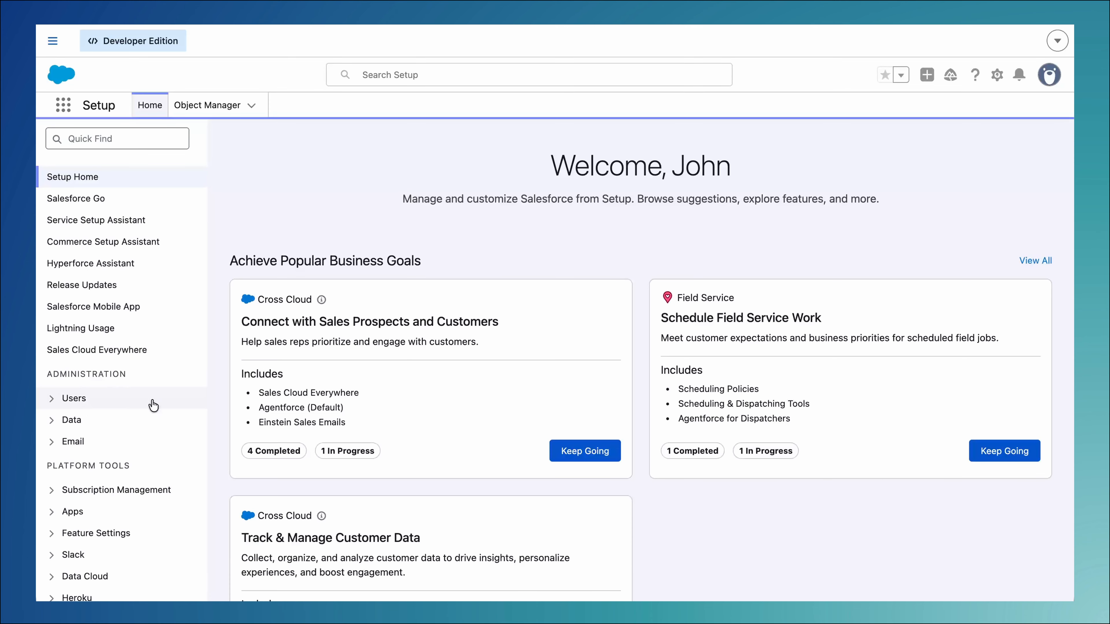
pyautogui.click(52, 399)
pyautogui.scroll(-3, 87, 455)
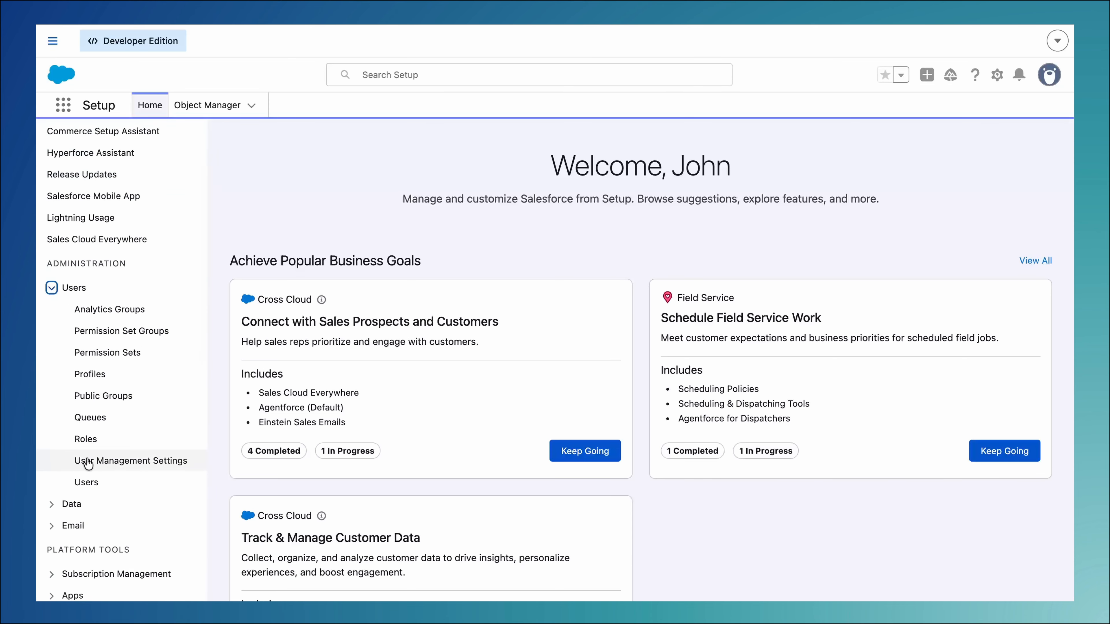
pyautogui.click(87, 481)
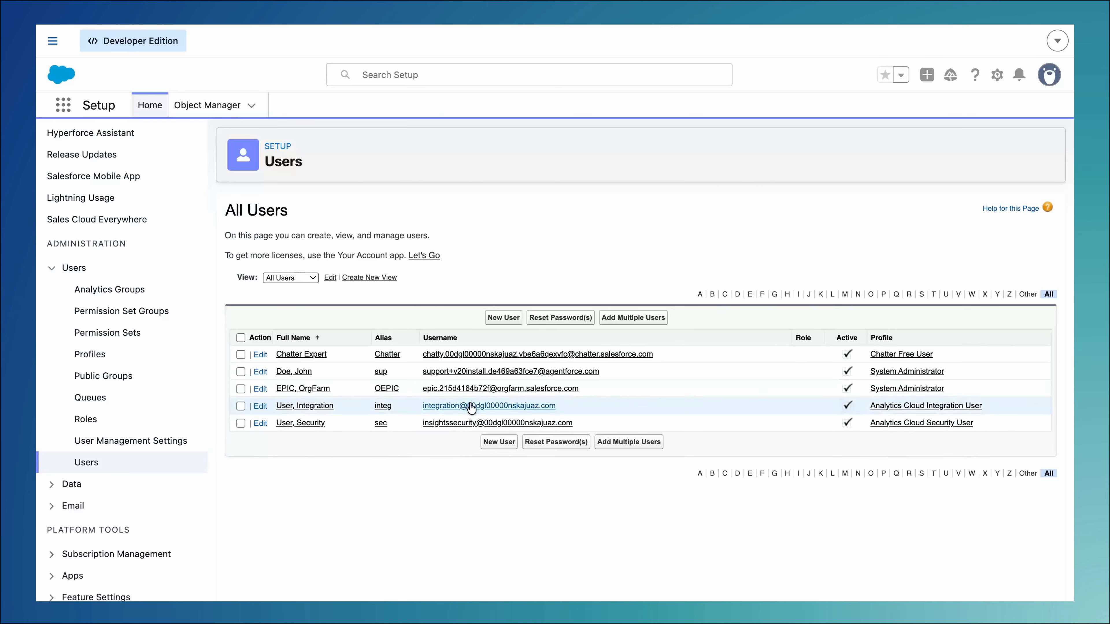
# Start a new user with first name StoreConnect, last name Sync User and alias ssync, and fill in the email and username
pyautogui.click(503, 317)
pyautogui.write('Stor')
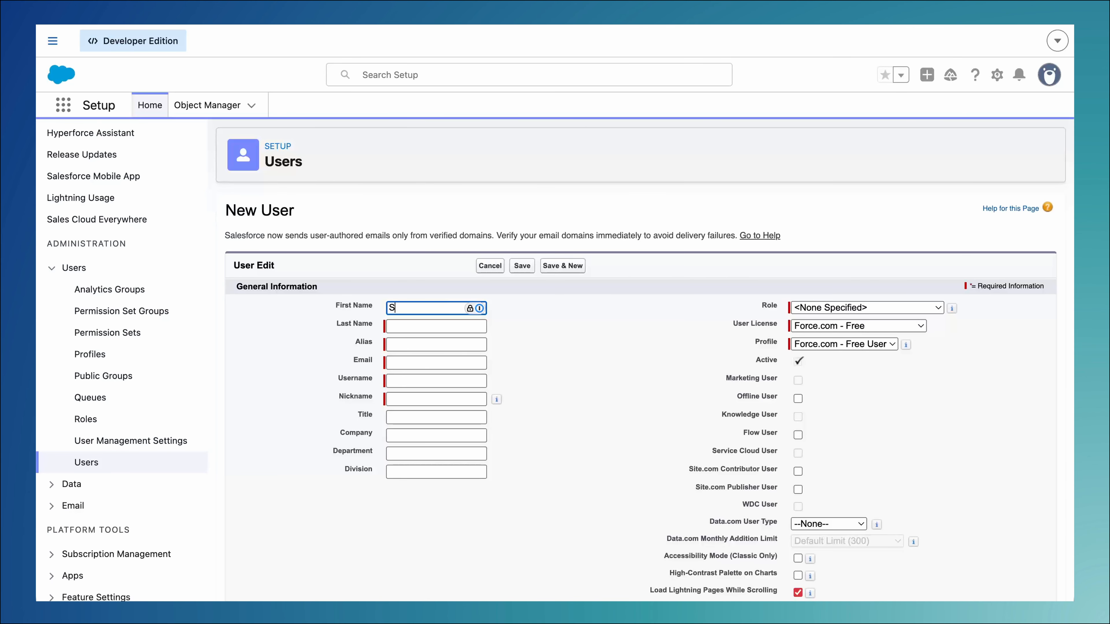
pyautogui.write('eConne')
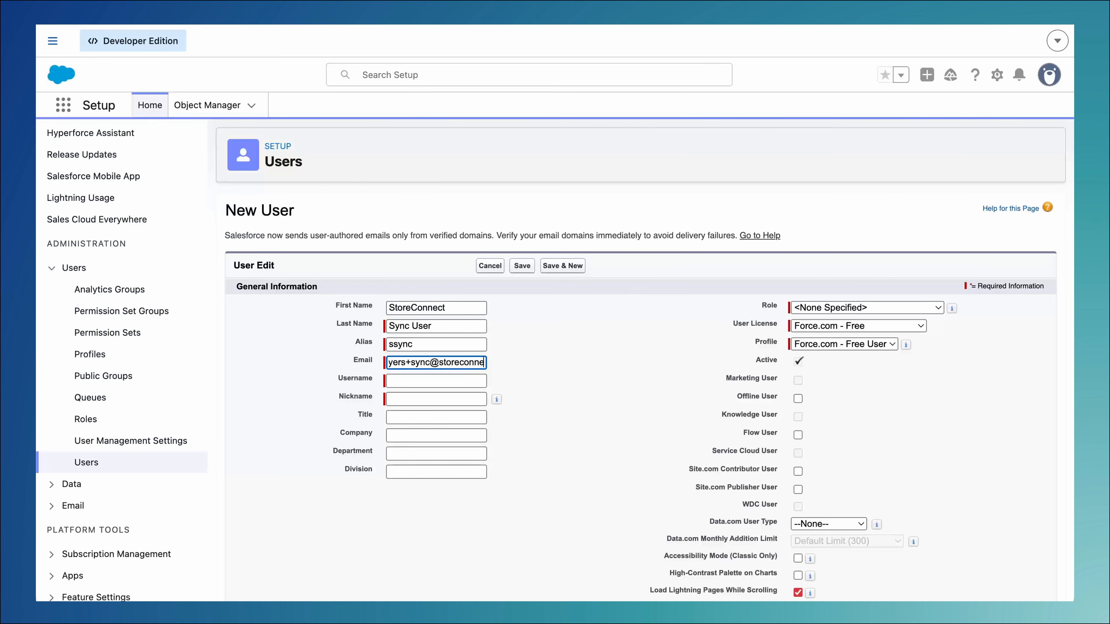
pyautogui.write('ct.com')
pyautogui.click(506, 387)
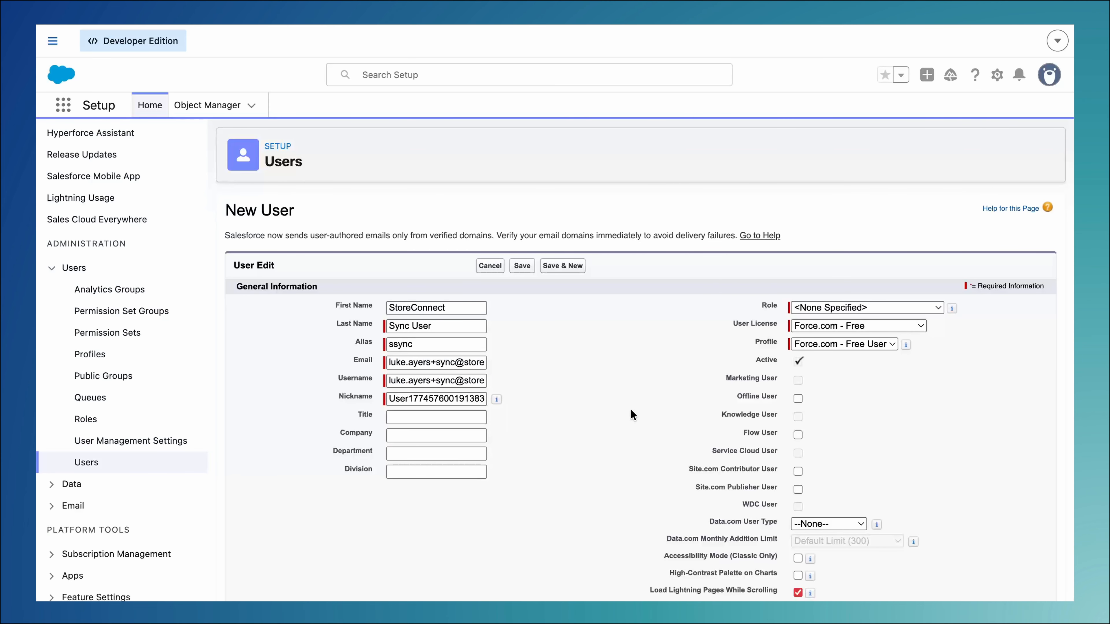
# Set the user license to Salesforce Integration and the profile to Salesforce API Only System Integrations, and save the new user
pyautogui.click(805, 327)
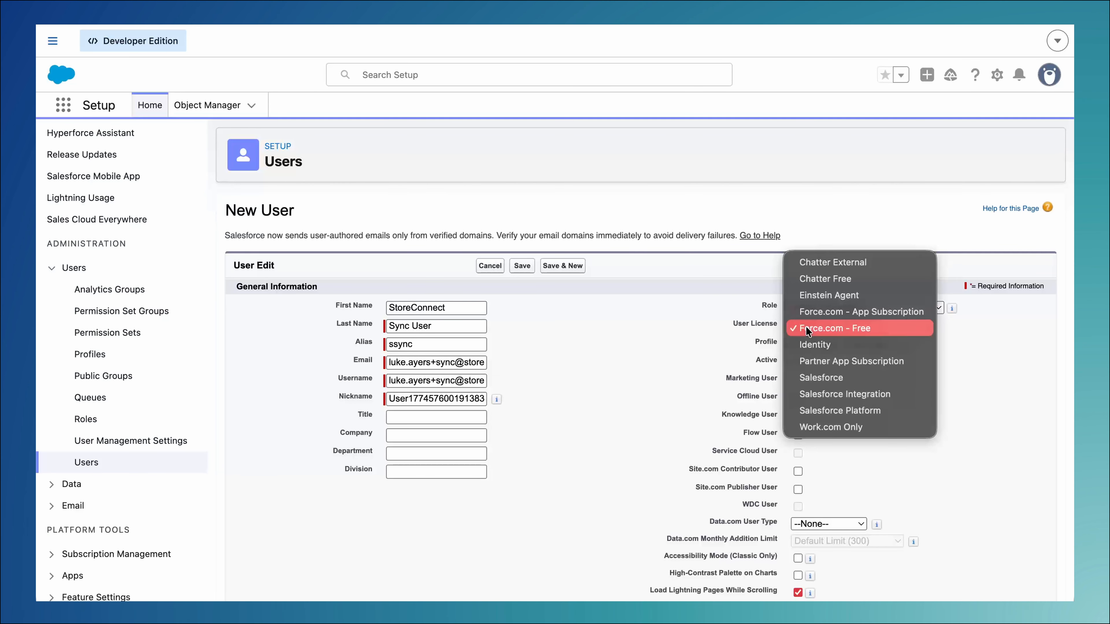
pyautogui.click(810, 392)
pyautogui.click(857, 344)
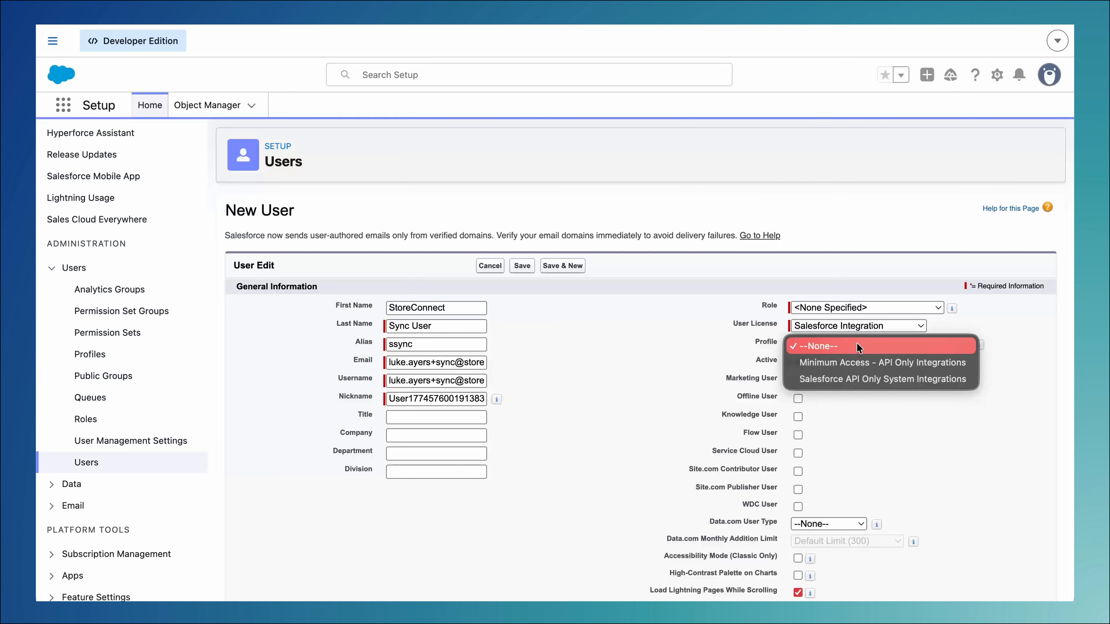
pyautogui.click(858, 379)
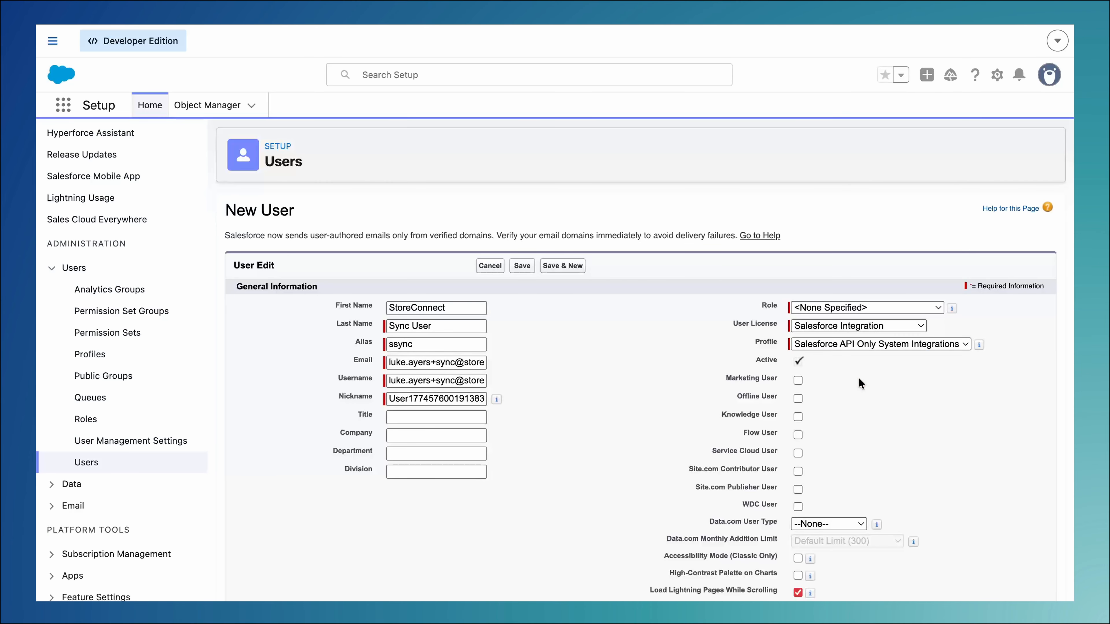
pyautogui.click(521, 267)
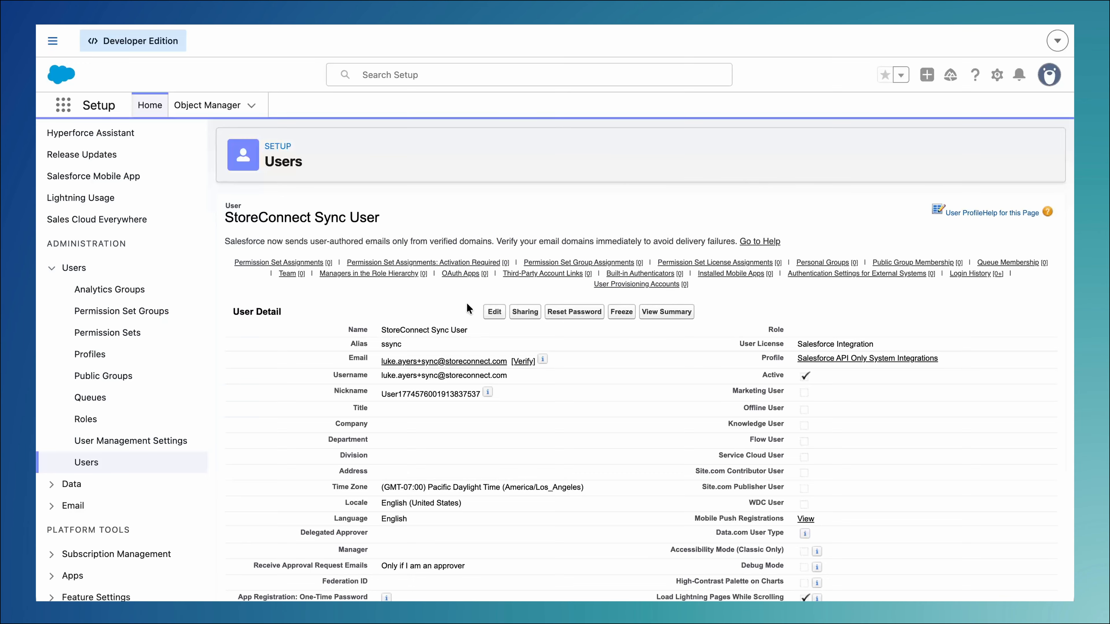
# Assign the Salesforce API Integration permission set license to the StoreConnect Sync User and save the assignment
pyautogui.scroll(-15, 468, 306)
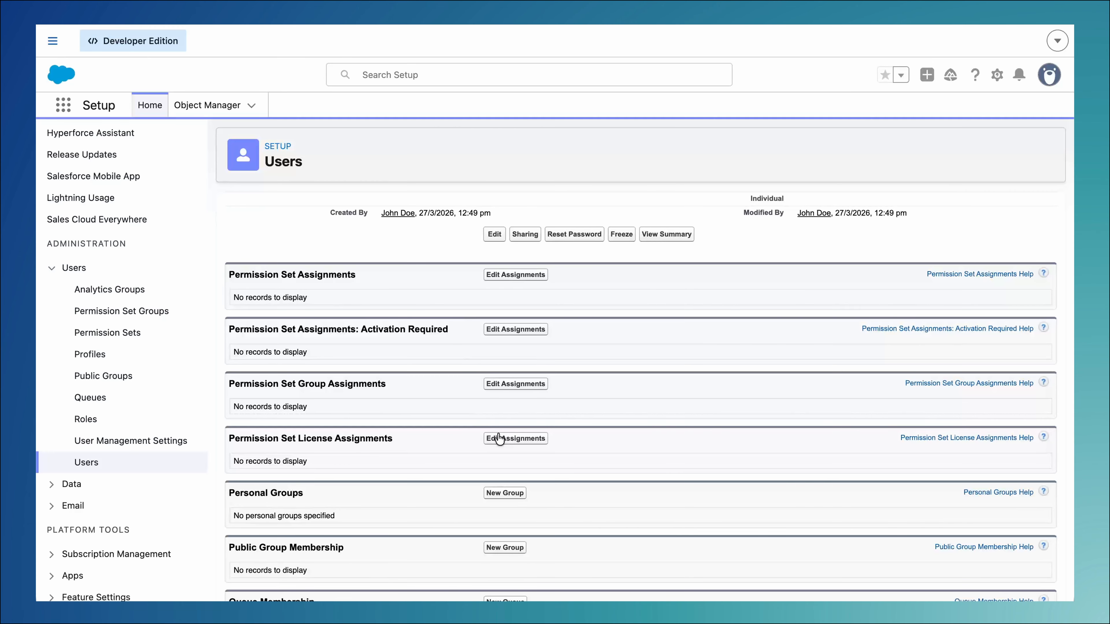
pyautogui.click(498, 439)
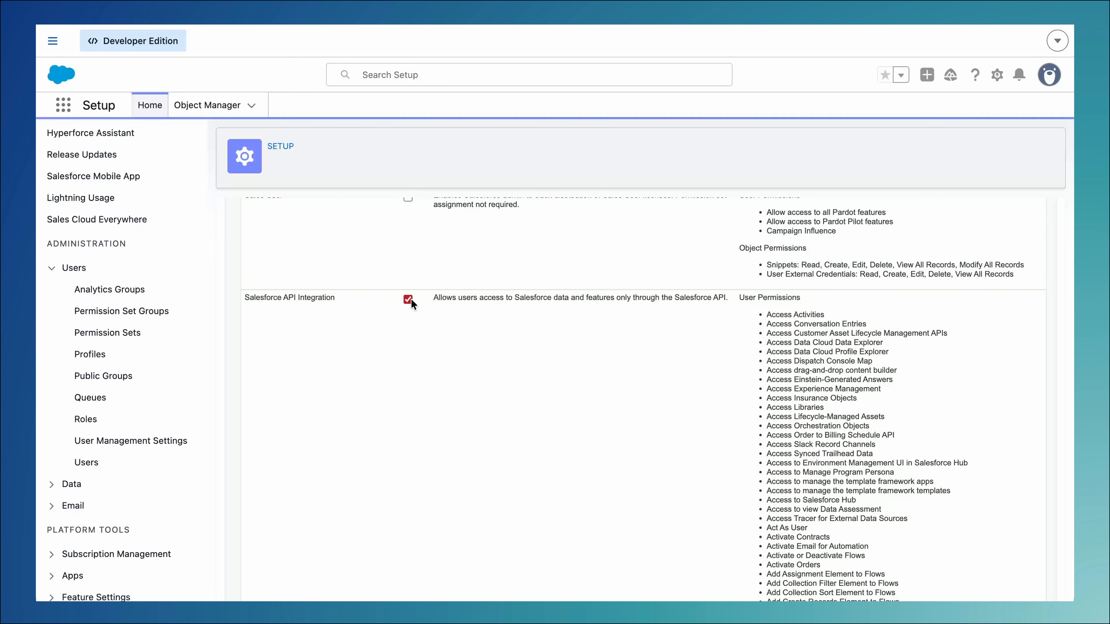
pyautogui.scroll(-15, 504, 418)
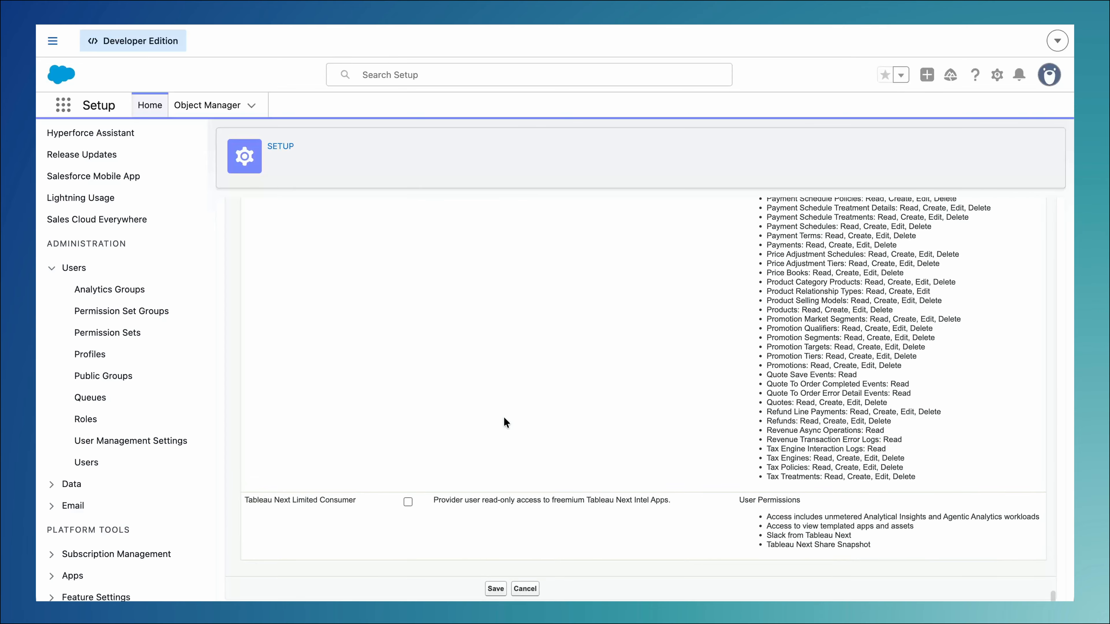
pyautogui.click(496, 589)
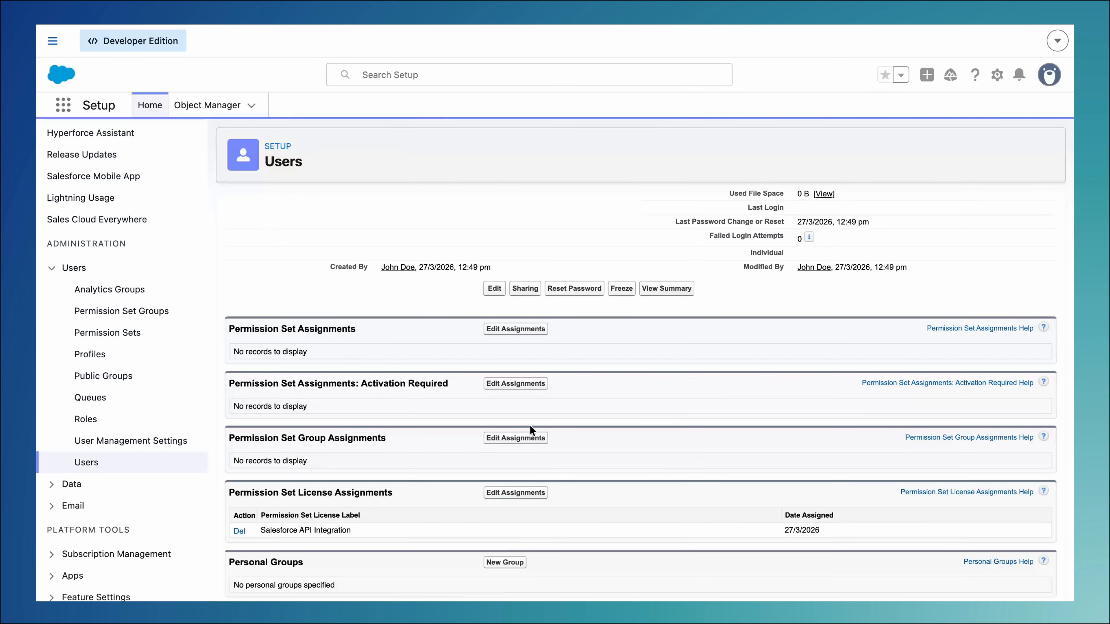
# Enable the StoreConnect Sync Standard Permission and StoreConnect Sync User Permission sets for the sync user and save
pyautogui.click(530, 329)
pyautogui.scroll(-15, 403, 371)
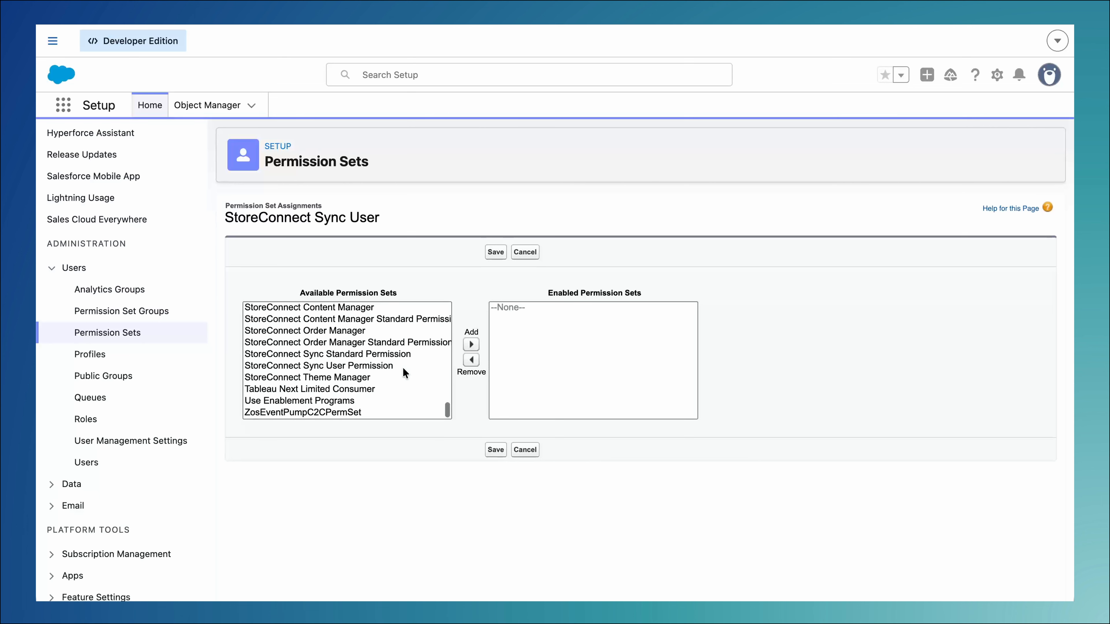
pyautogui.click(383, 353)
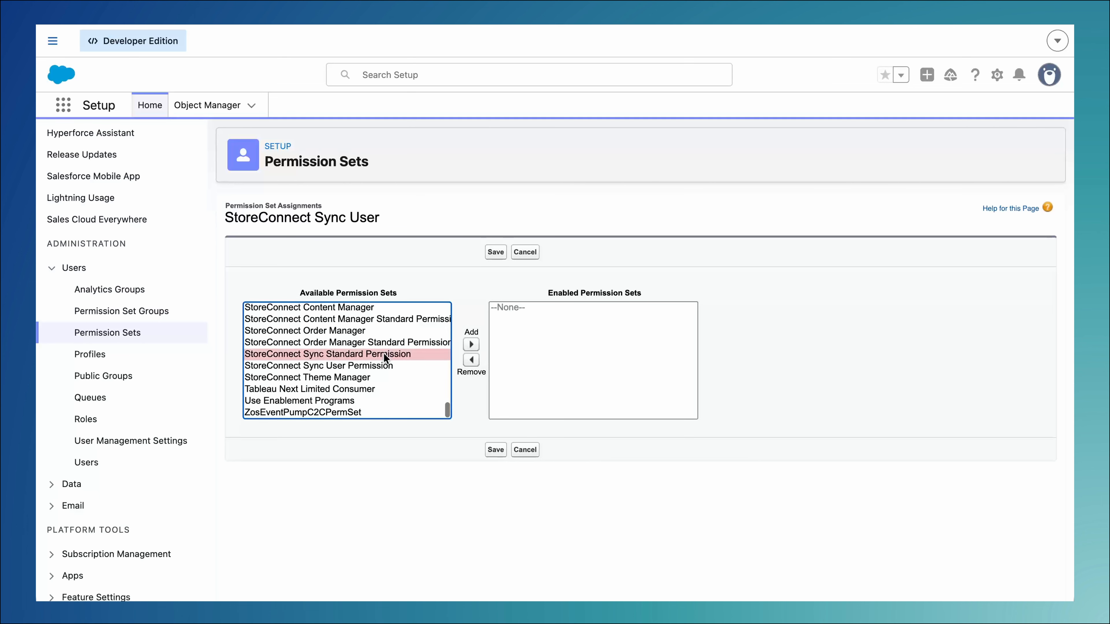
pyautogui.keyDown('shift'); pyautogui.click(383, 367); pyautogui.keyUp('shift')
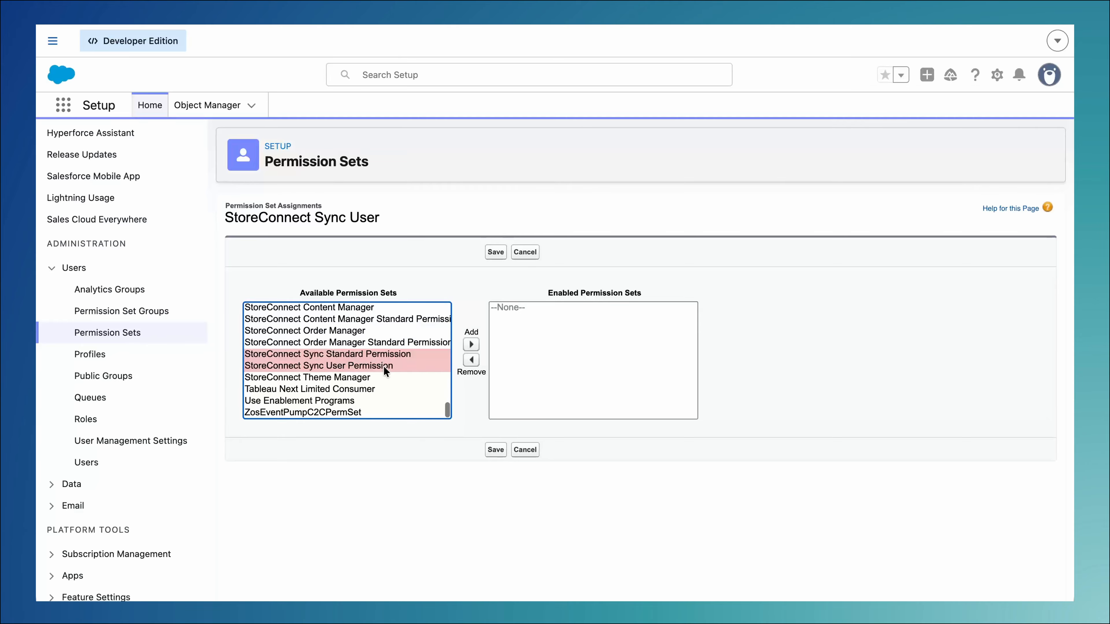
pyautogui.click(471, 345)
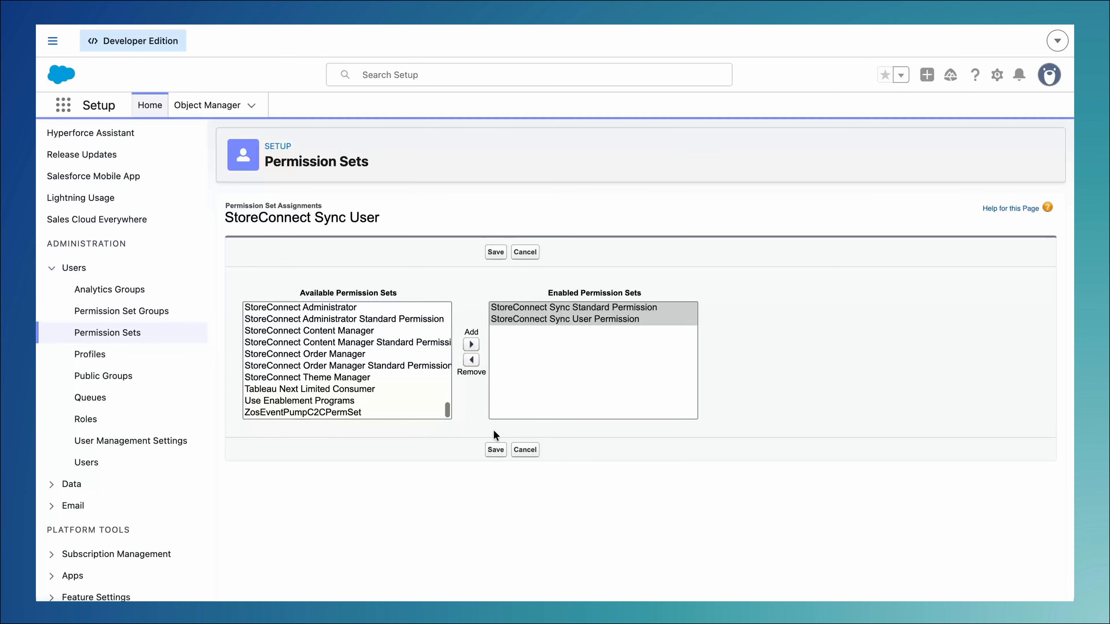
pyautogui.click(495, 450)
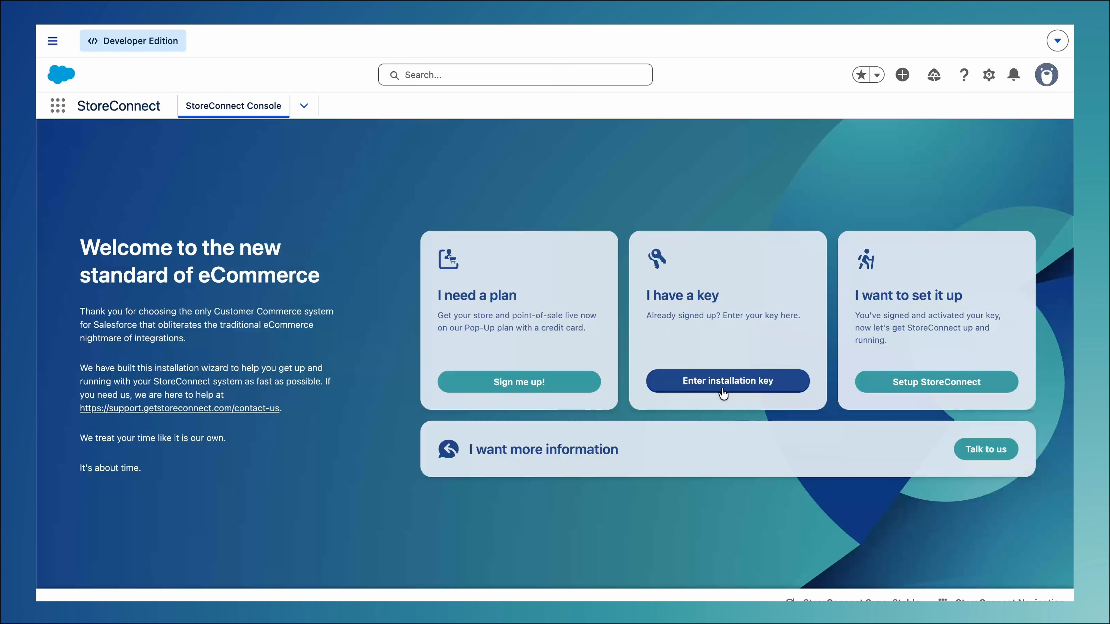
# Start the StoreConnect setup, choose StoreConnect Sync User as the sync user and grant it access
pyautogui.click(721, 388)
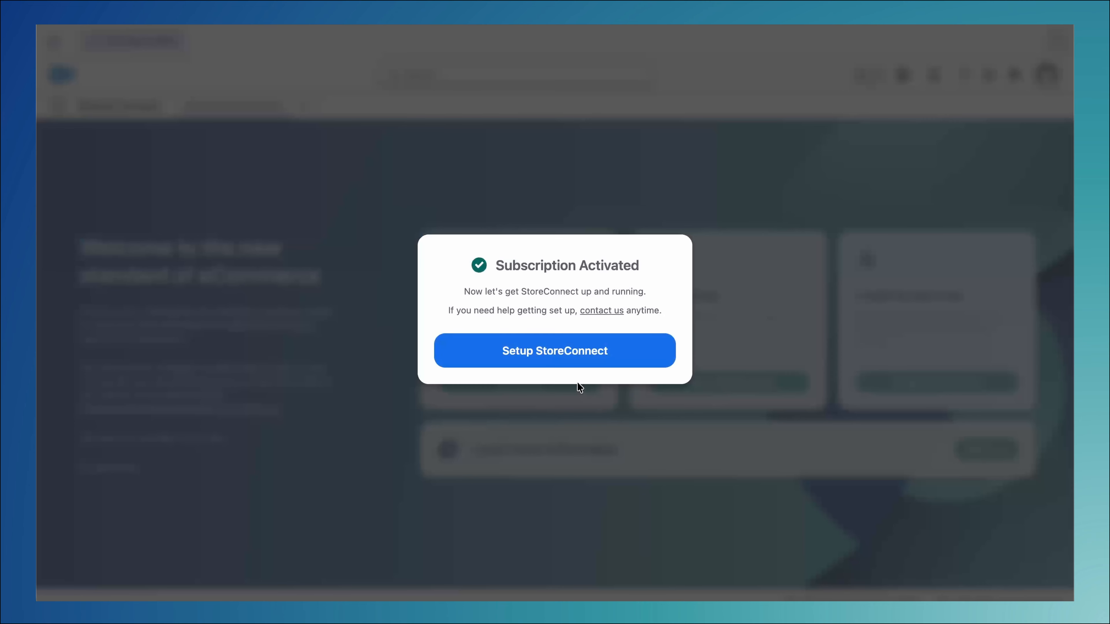
pyautogui.click(547, 364)
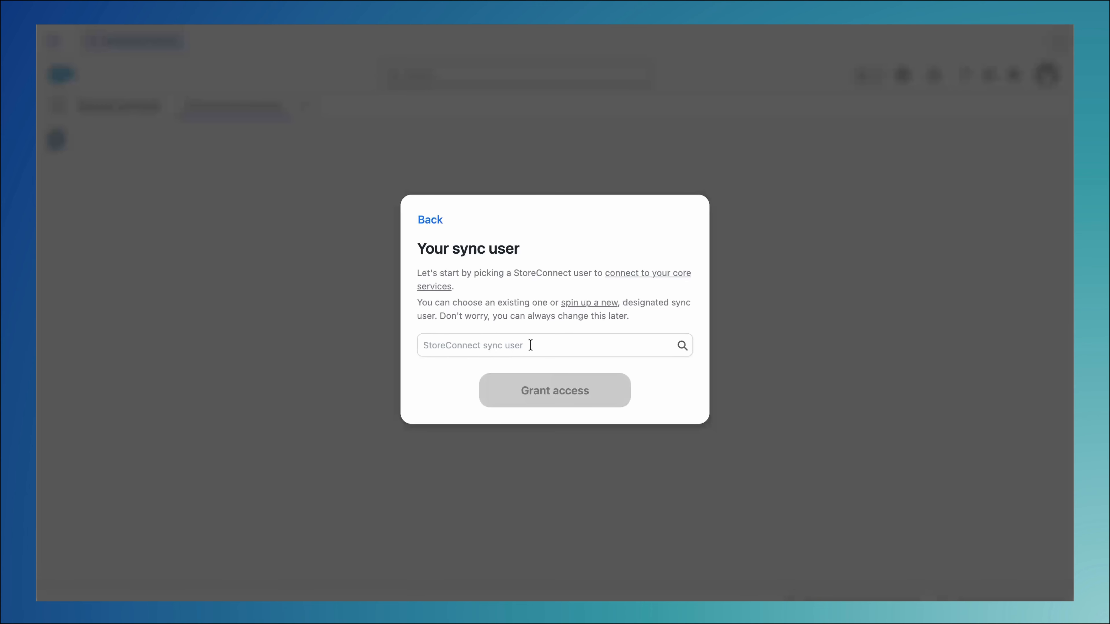
pyautogui.write('storeconnect')
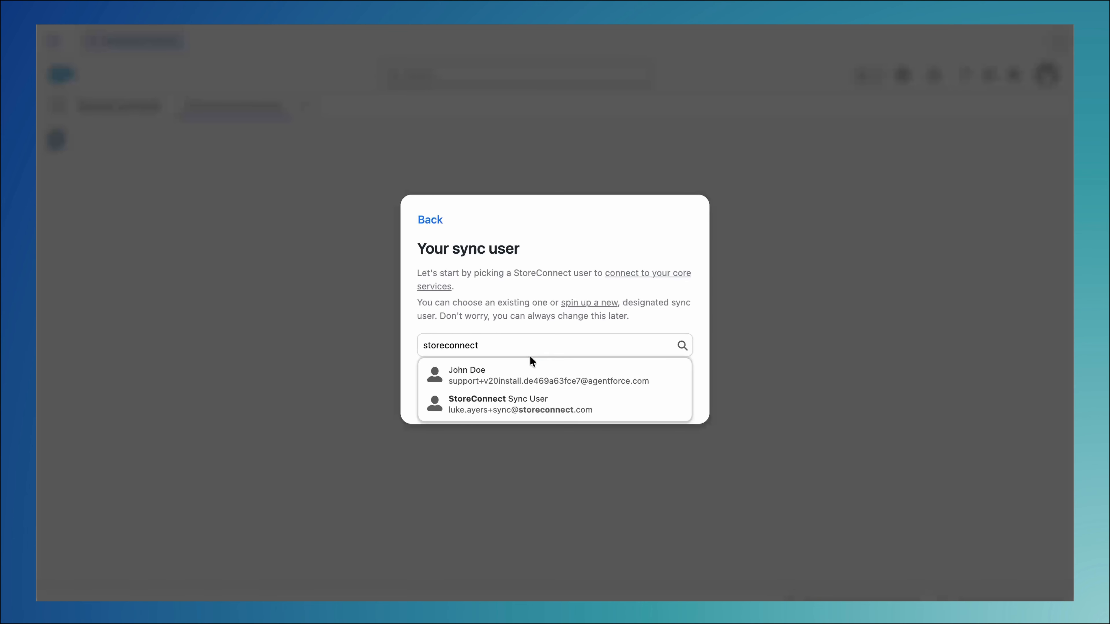
pyautogui.click(530, 404)
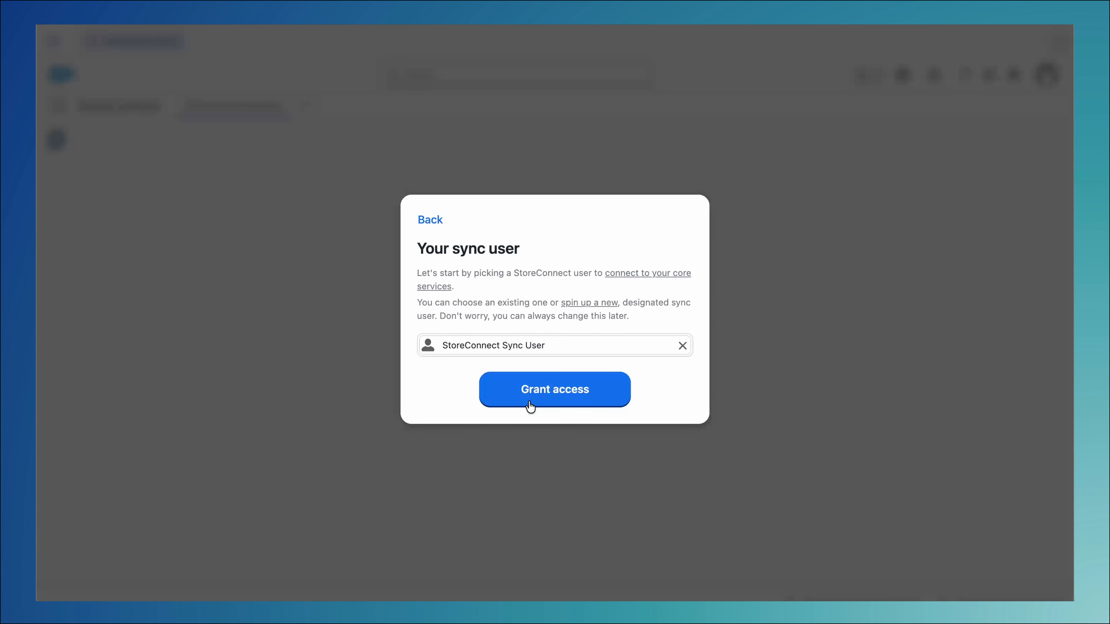
pyautogui.click(553, 399)
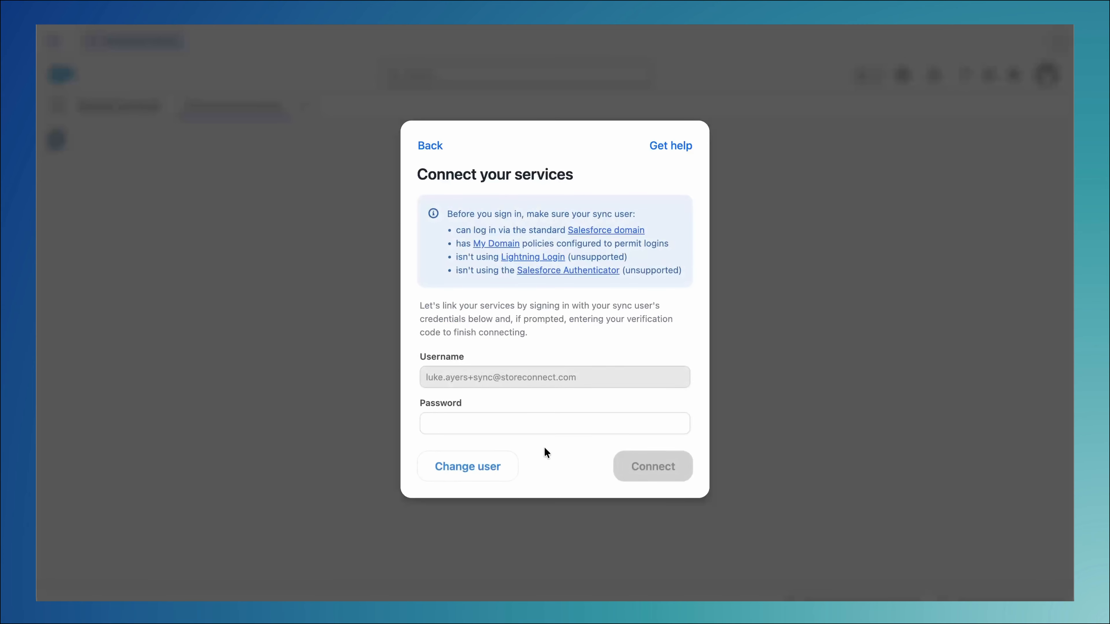
# Connect the core services with the sync user's password and the verification code, and return to the welcome page
pyautogui.click(546, 422)
pyautogui.press('super+v')
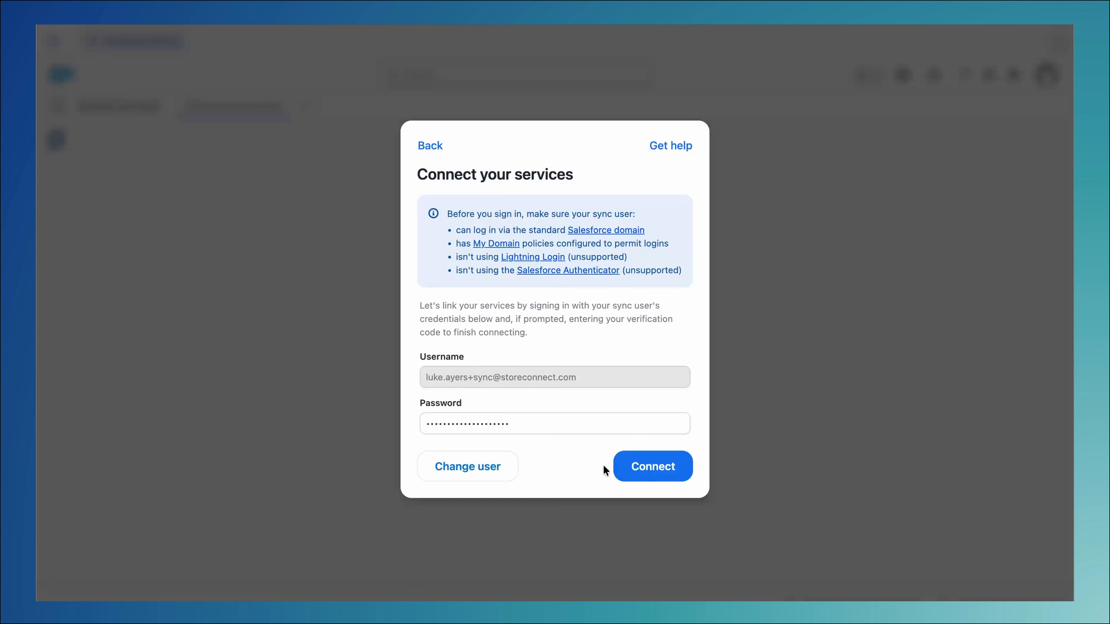
pyautogui.click(652, 471)
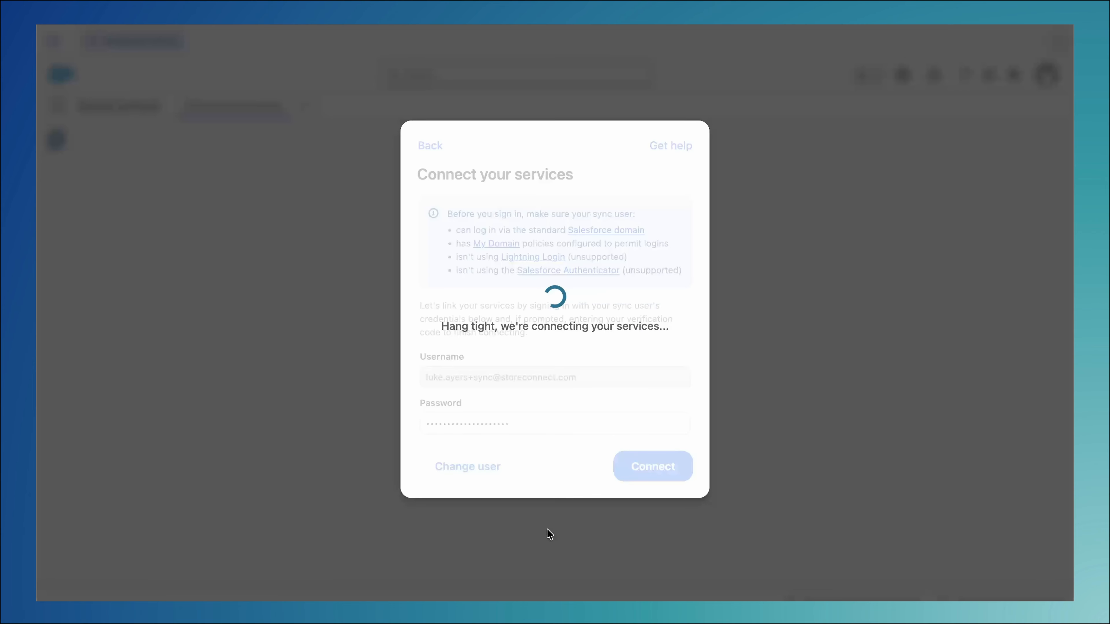
pyautogui.click(611, 330)
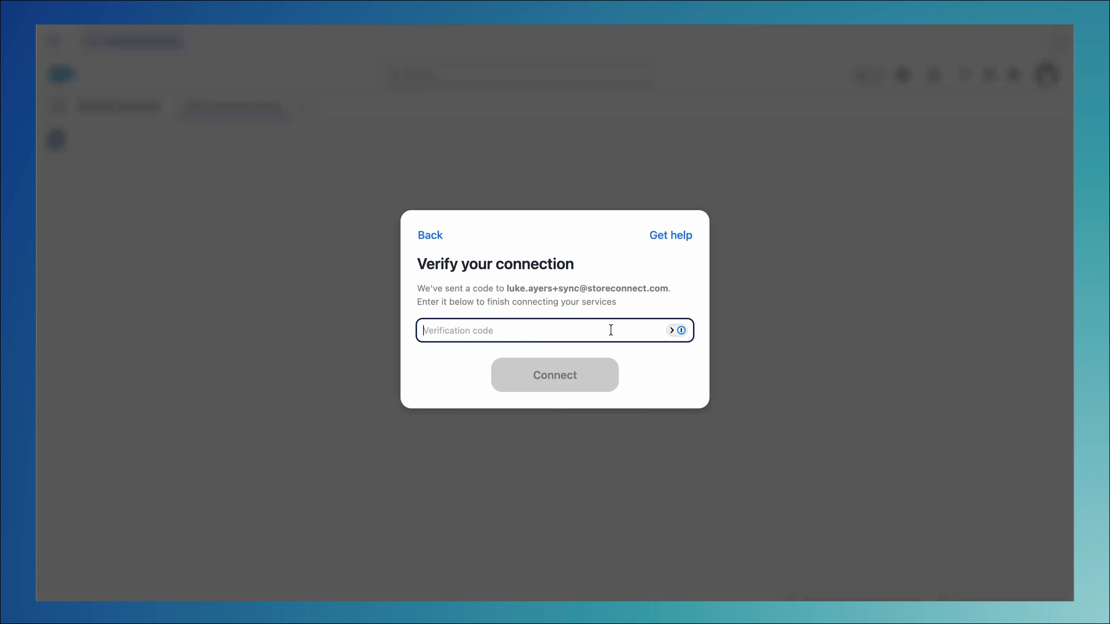
pyautogui.press('super+v')
pyautogui.click(596, 379)
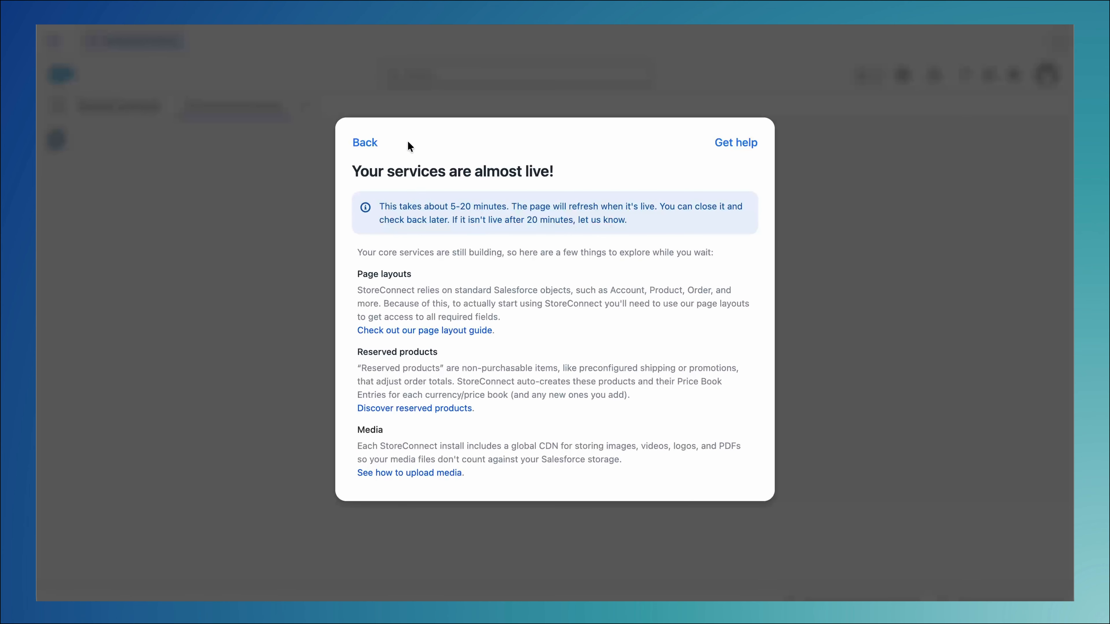
pyautogui.click(366, 139)
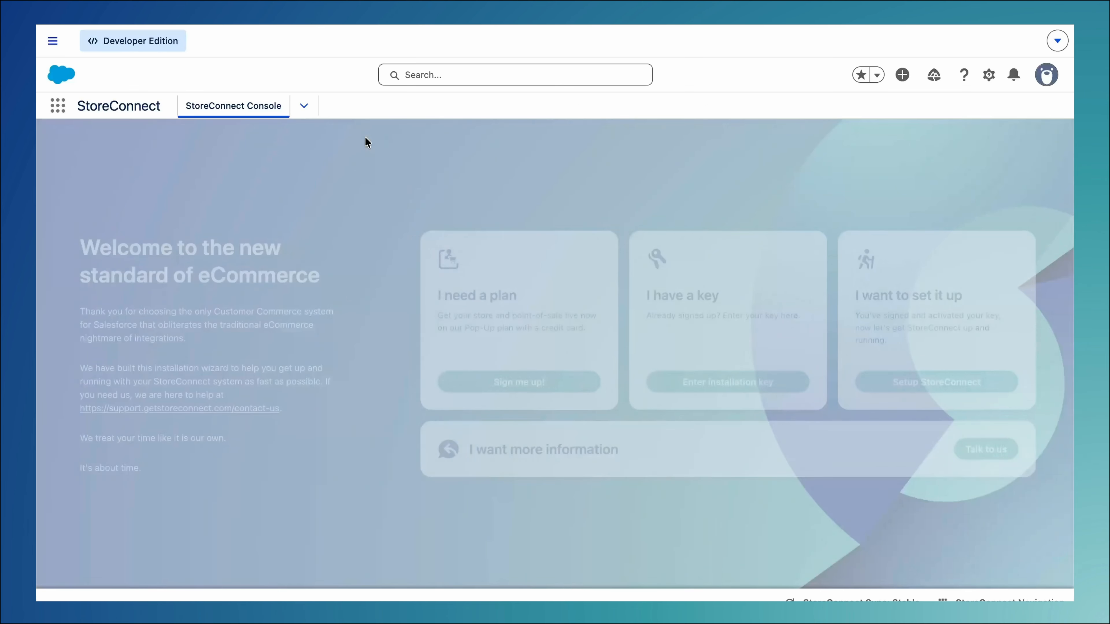
# Find the Product object in the Salesforce setup's Object Manager and open its page layouts
pyautogui.click(989, 78)
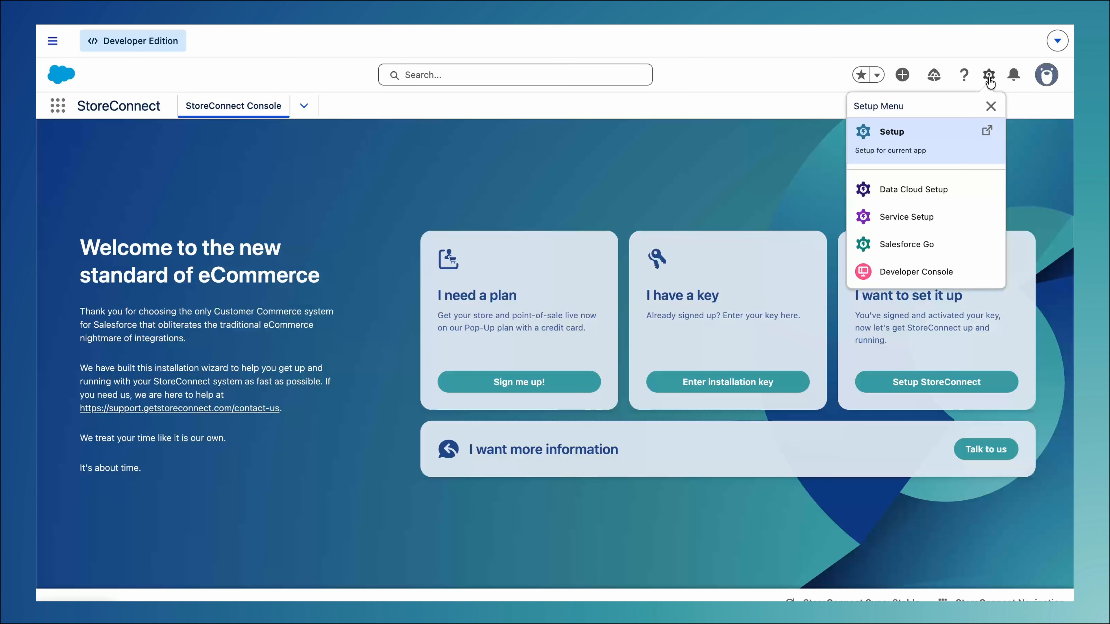
pyautogui.click(920, 136)
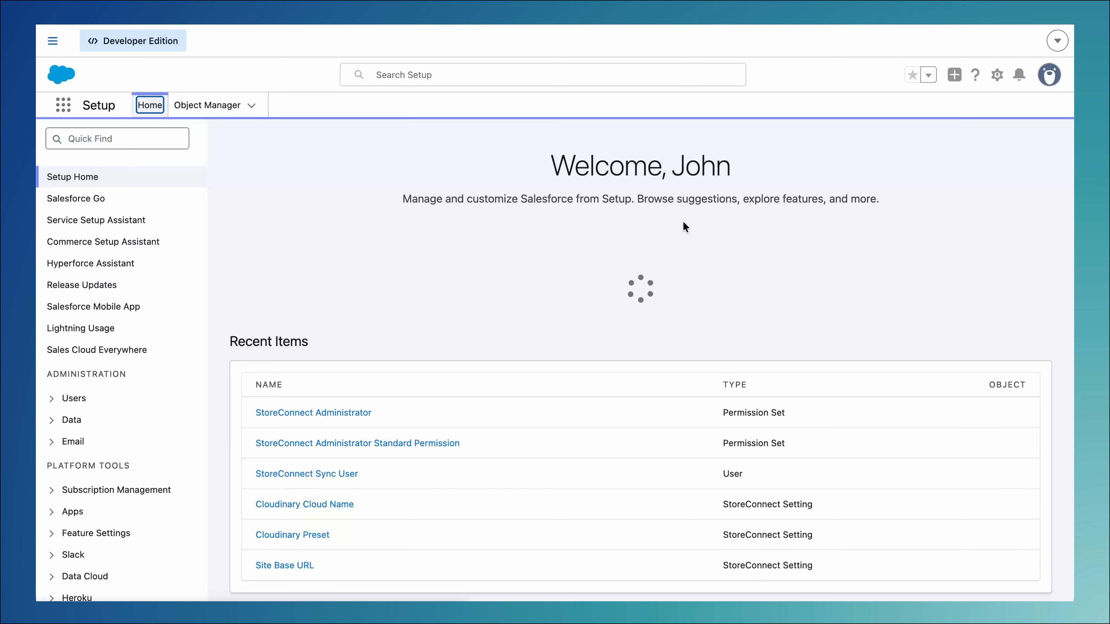
pyautogui.click(246, 97)
pyautogui.click(843, 150)
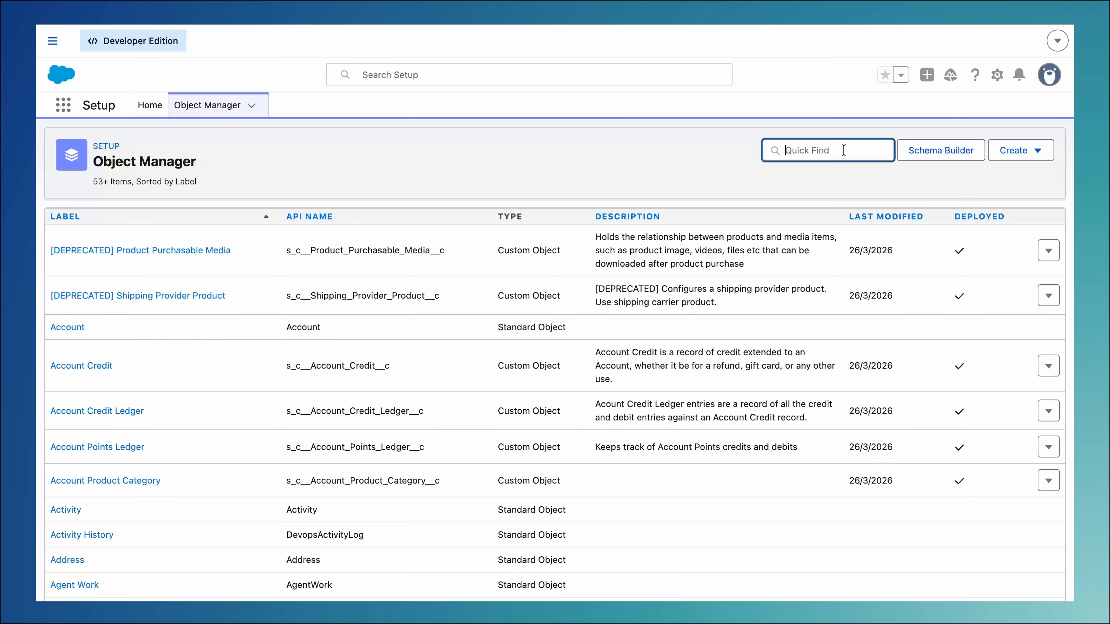
pyautogui.write('product')
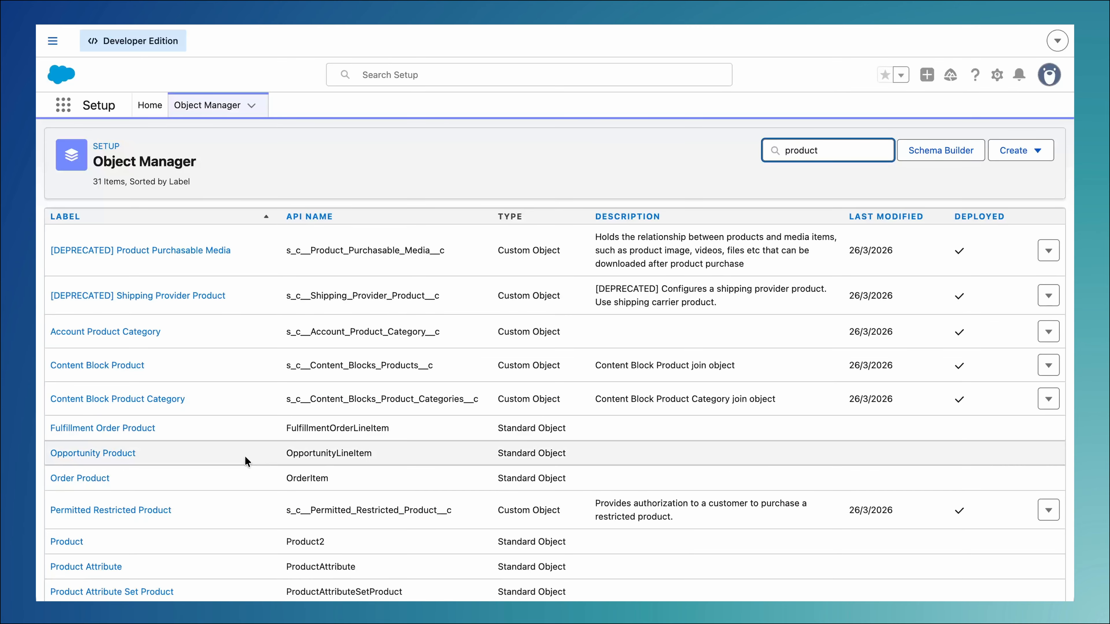
pyautogui.click(66, 542)
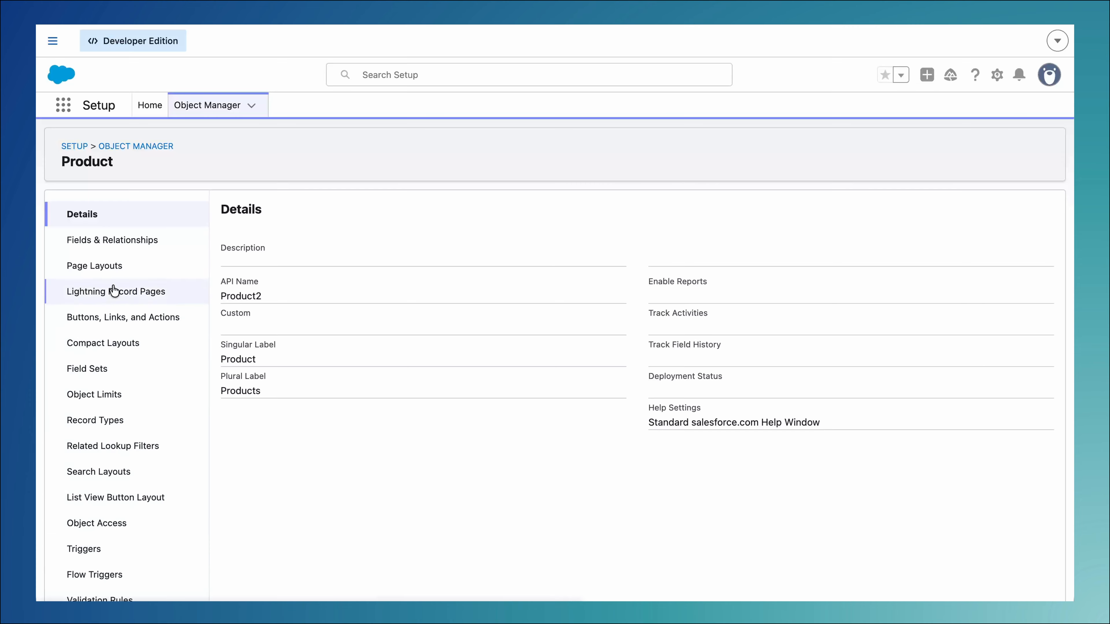
pyautogui.click(117, 267)
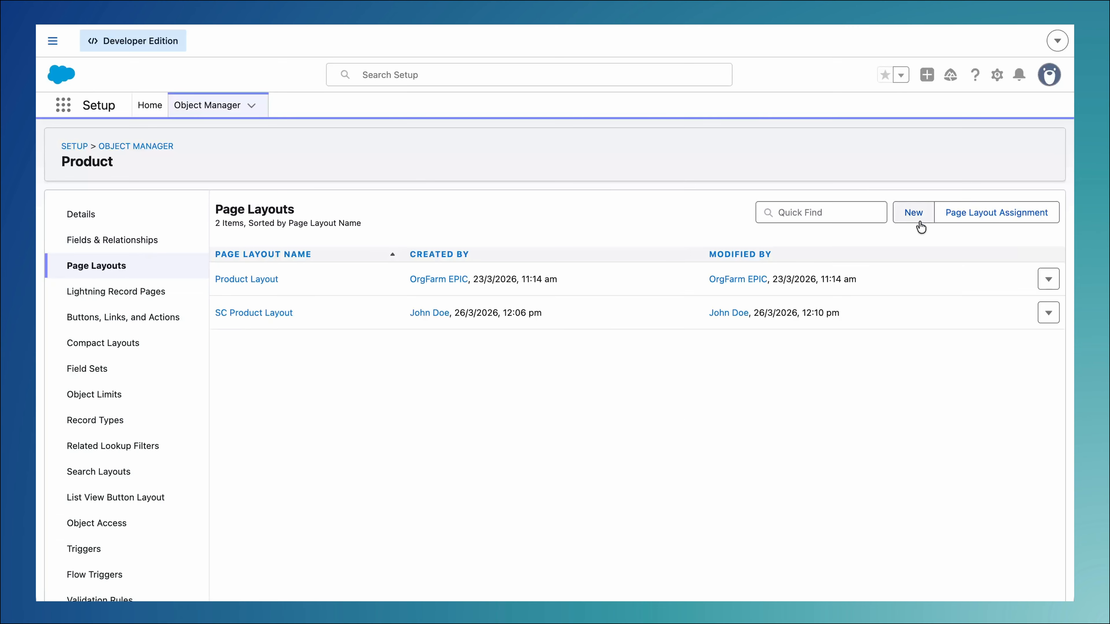
# Assign SC Product Layout to all profiles for the Product object, save the assignment and return to the object list
pyautogui.click(966, 222)
pyautogui.click(492, 274)
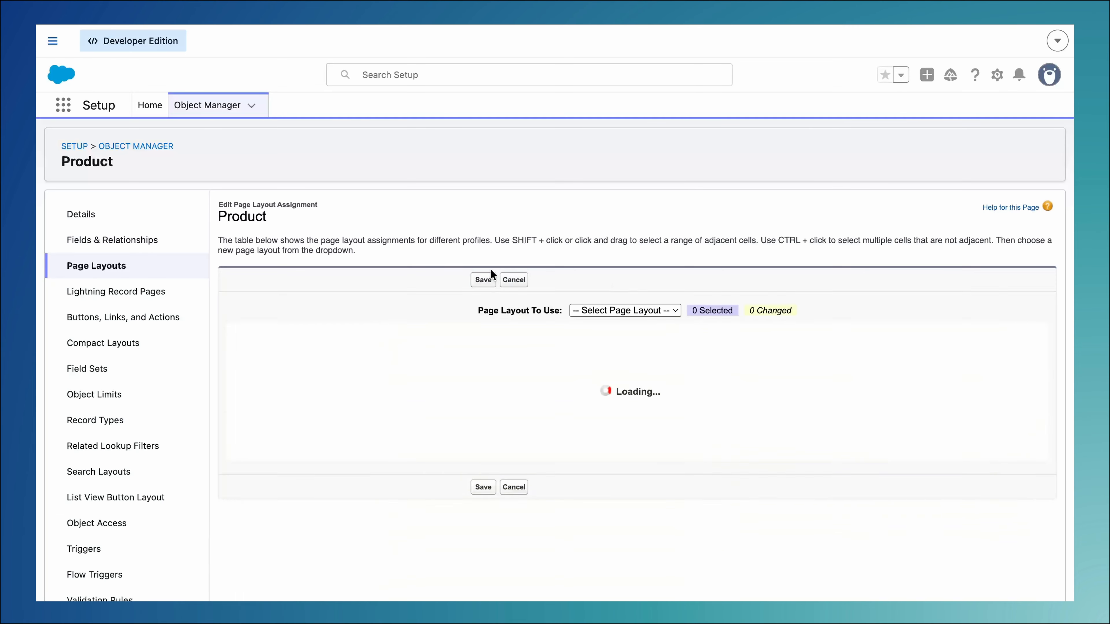
pyautogui.click(565, 351)
pyautogui.click(568, 364)
pyautogui.click(567, 379)
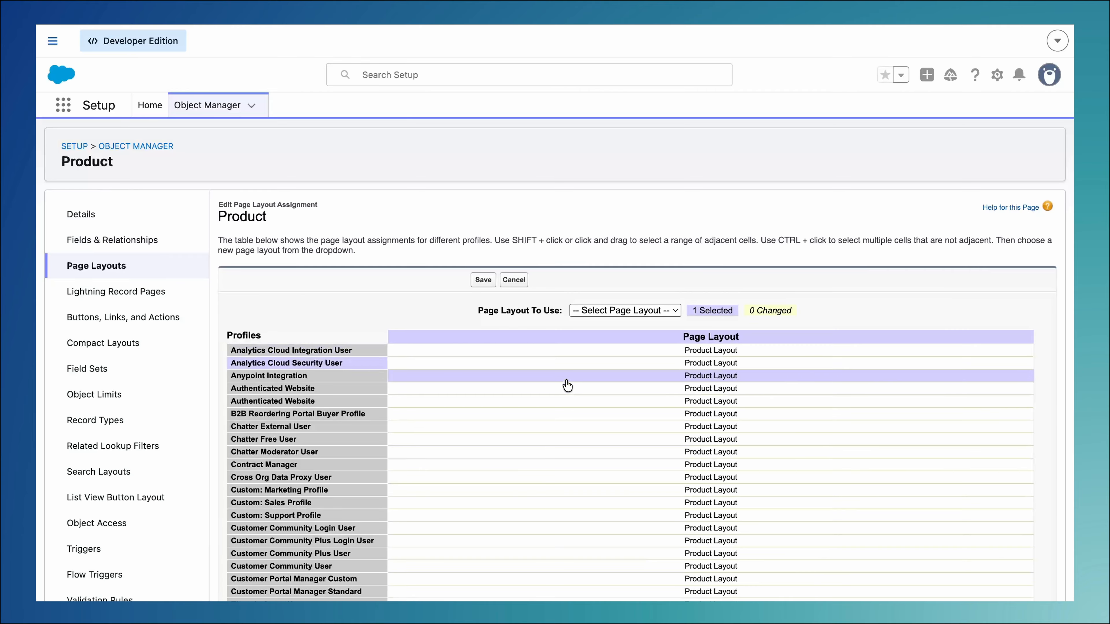
pyautogui.click(566, 340)
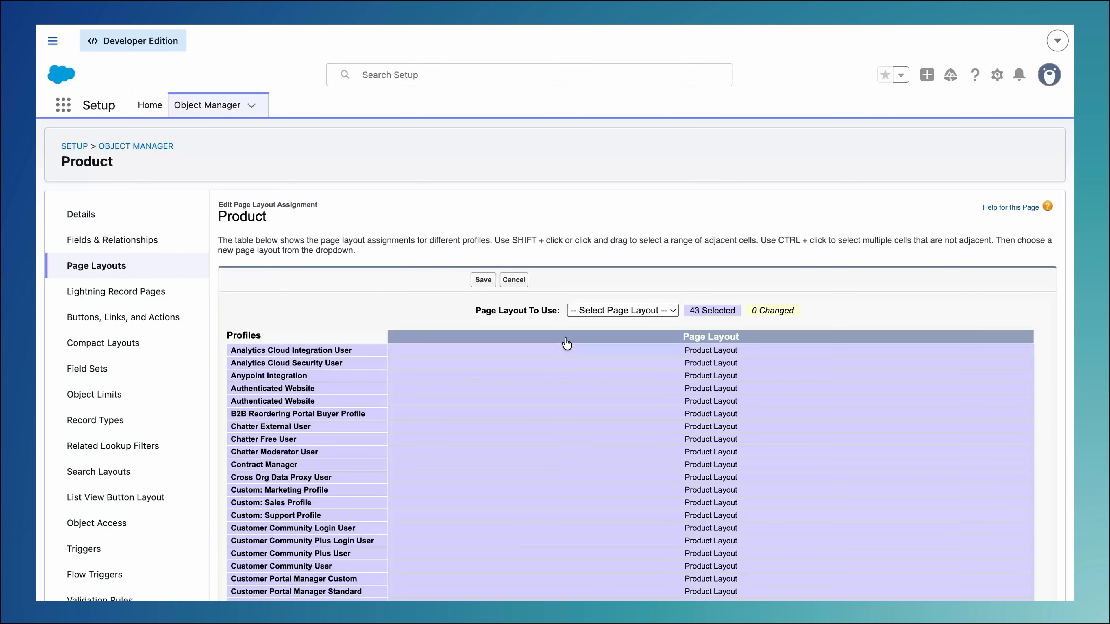
pyautogui.click(616, 309)
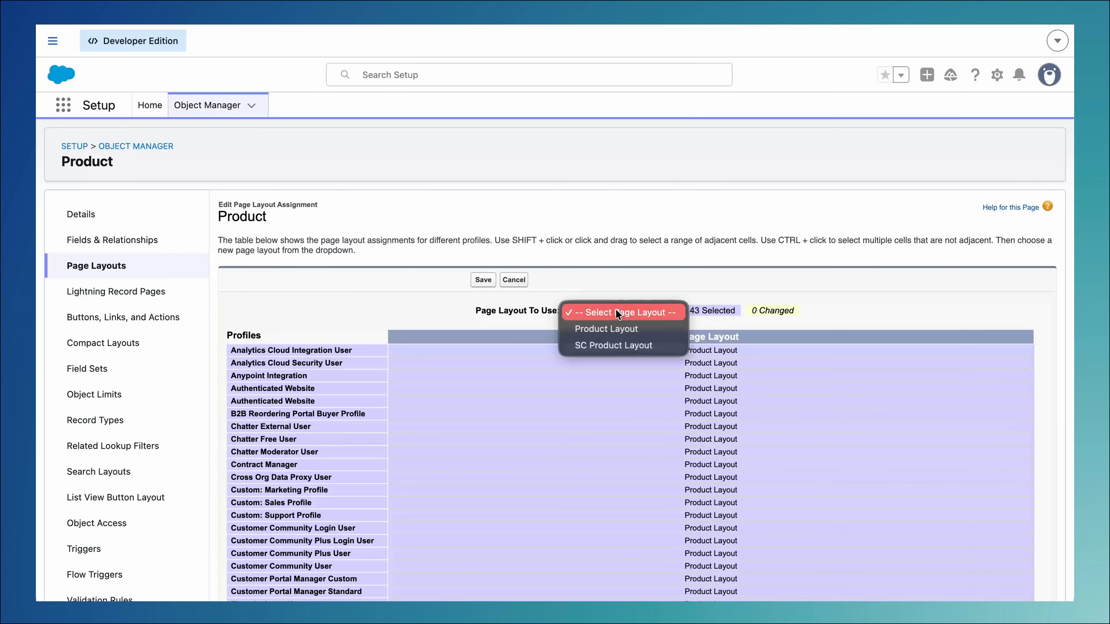
pyautogui.click(617, 345)
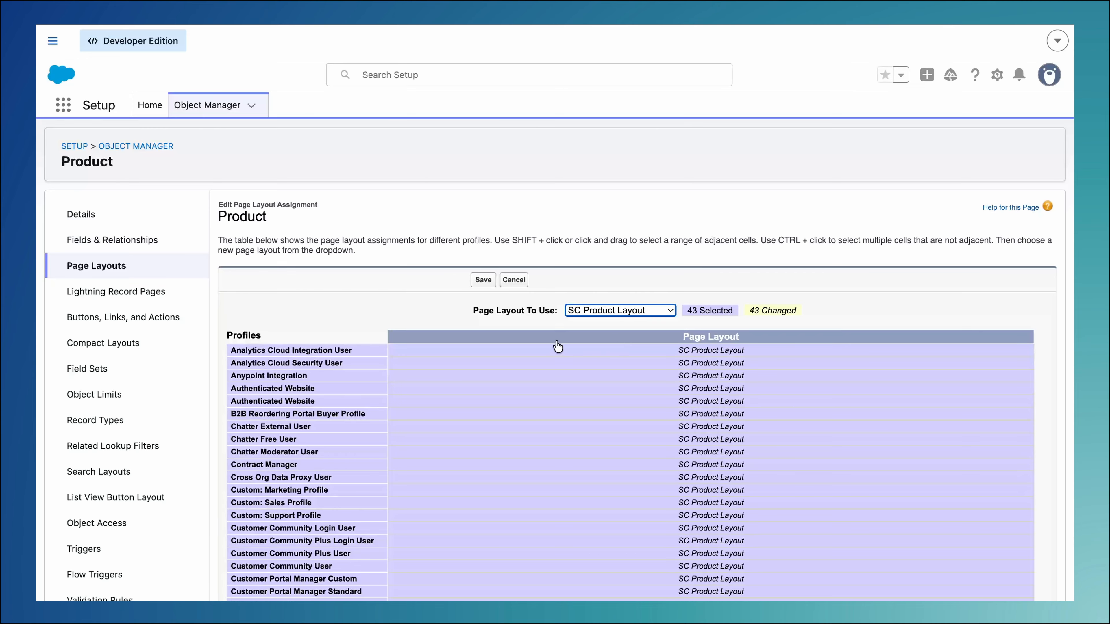
pyautogui.click(486, 284)
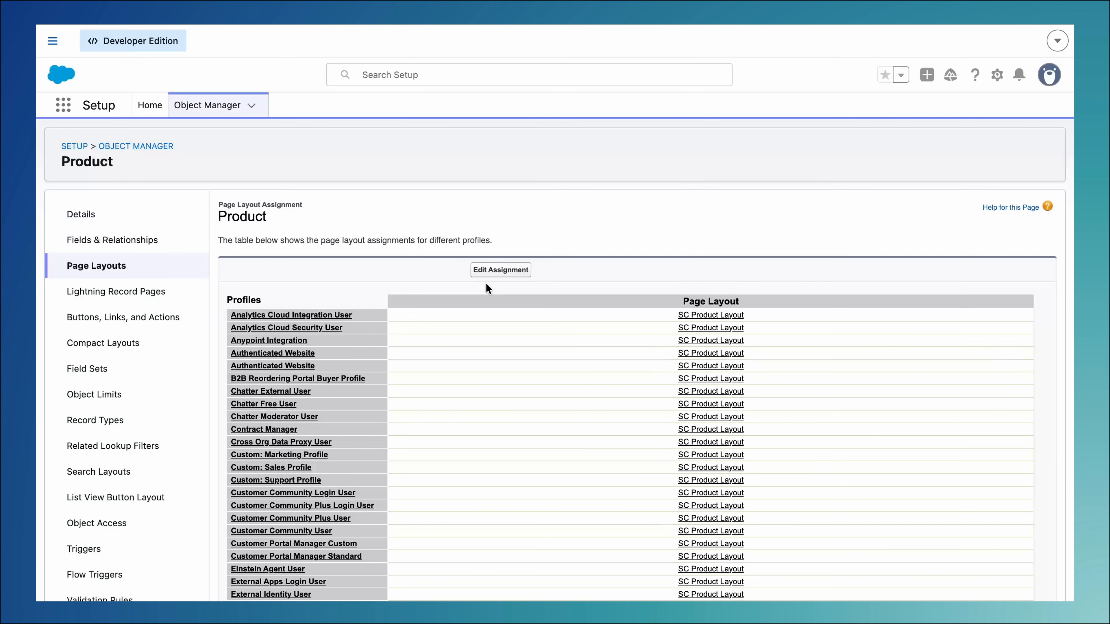
pyautogui.click(230, 108)
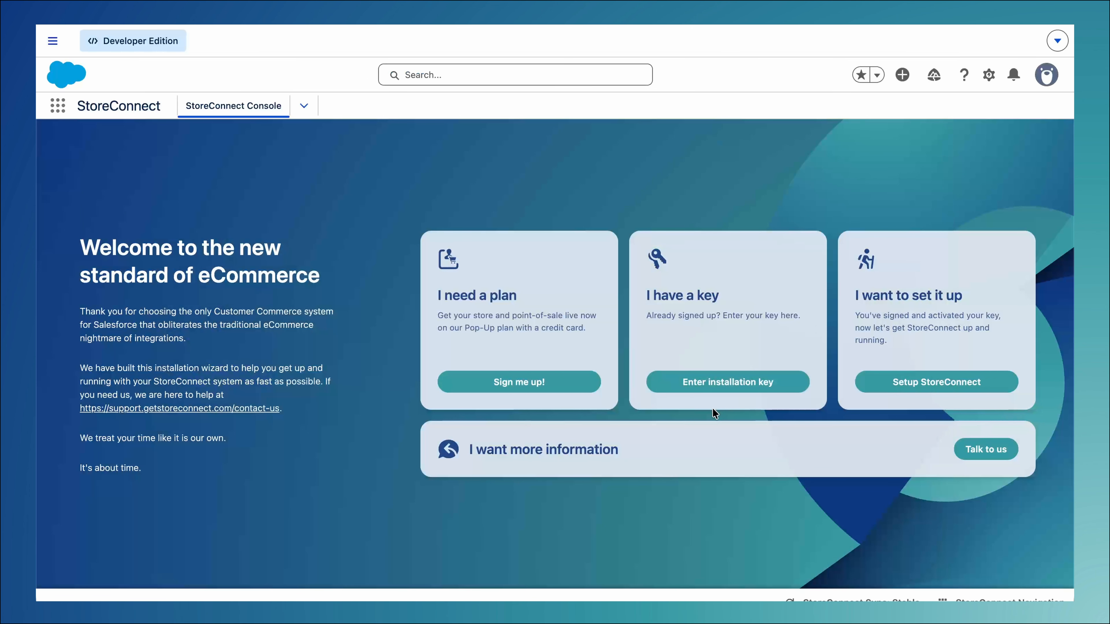
# Create the first store with the name Steve's Emporium in the StoreConnect wizard and continue to its setup
pyautogui.click(718, 387)
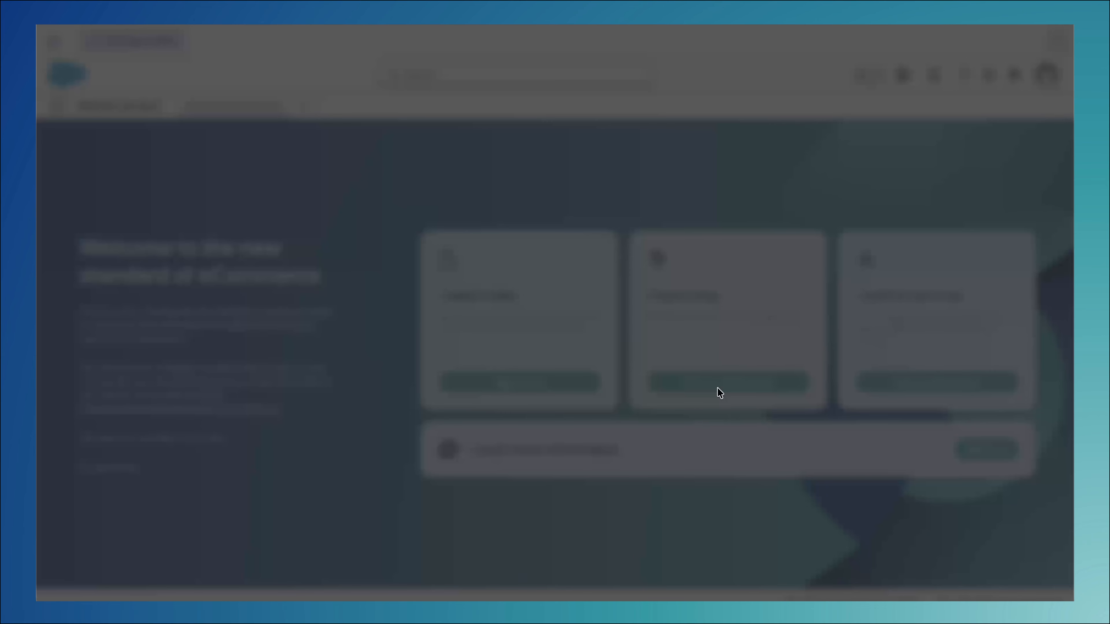
pyautogui.click(544, 365)
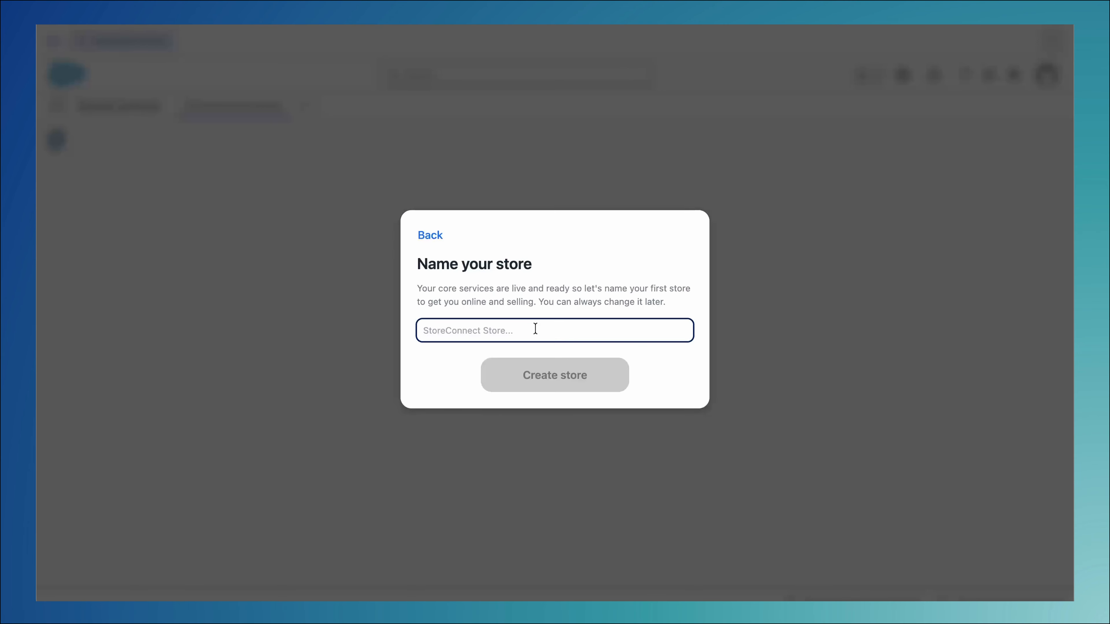
pyautogui.write("Steve's Emporium")
pyautogui.click(610, 382)
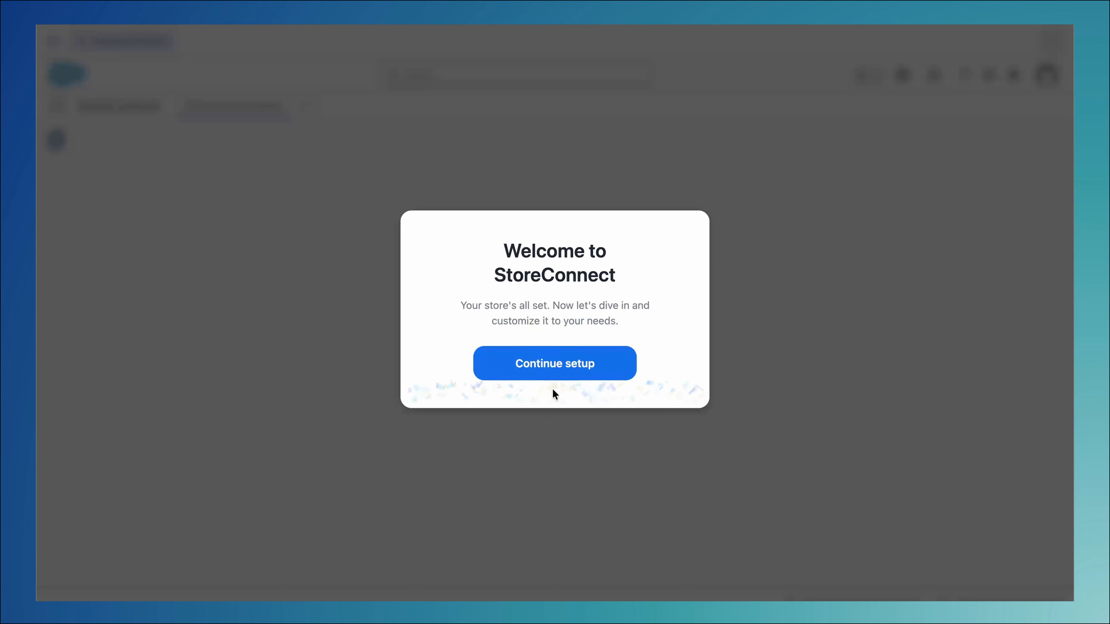
pyautogui.click(554, 376)
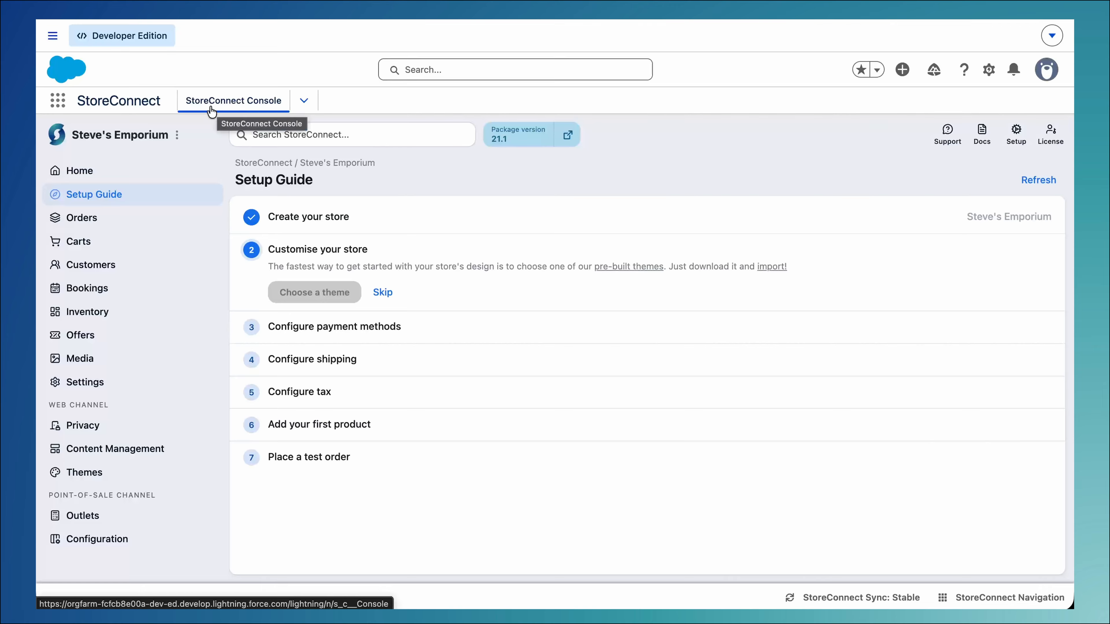
# Look over the Steve's Emporium store record, including its branding content, and return to the StoreConnect Console
pyautogui.click(177, 135)
pyautogui.click(216, 218)
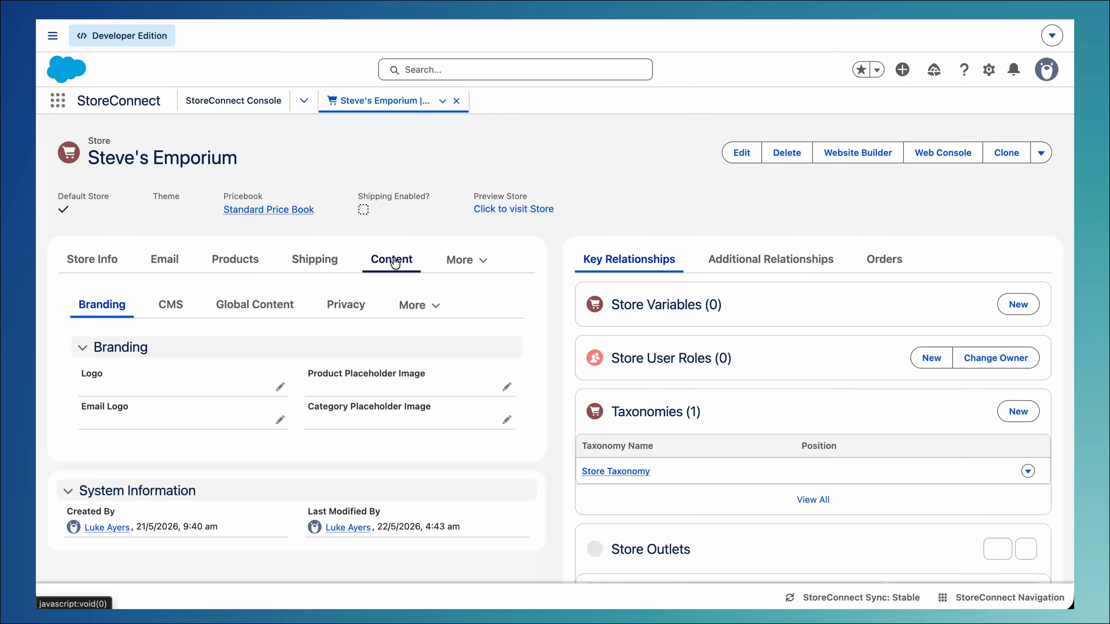
pyautogui.click(255, 104)
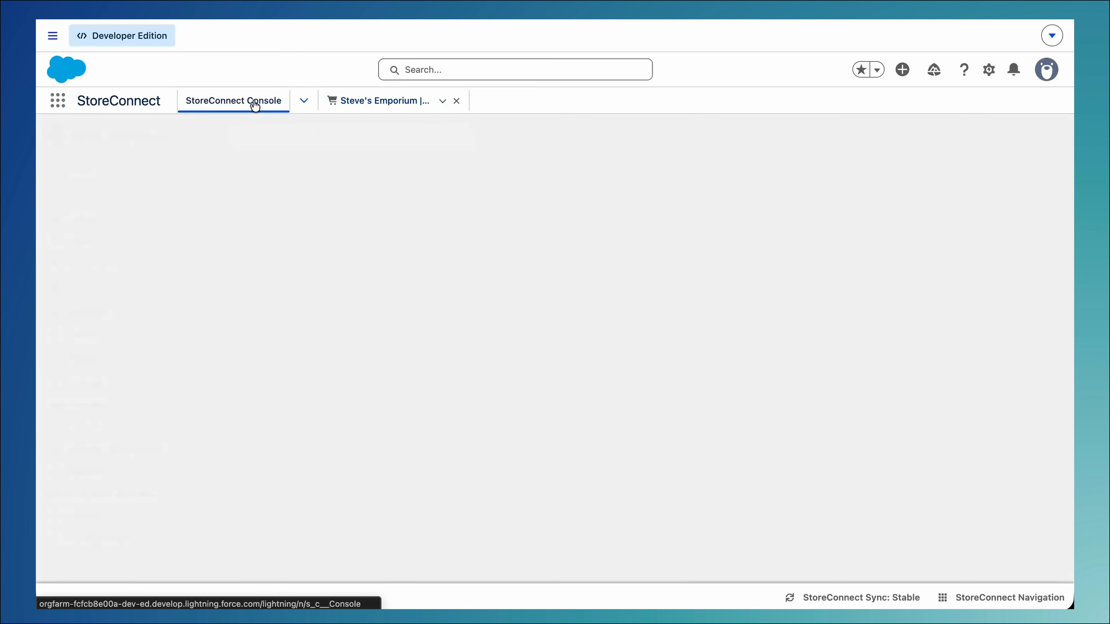
# Check the order insights on the store's home page and the Performance Dashboard, and return to the console
pyautogui.click(140, 174)
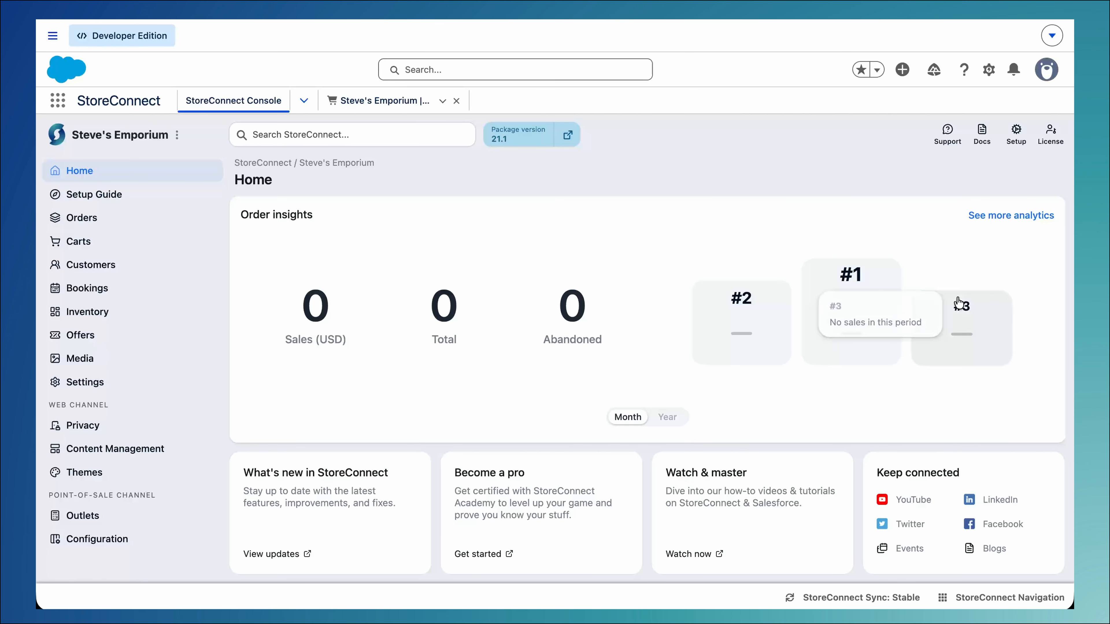
pyautogui.click(974, 216)
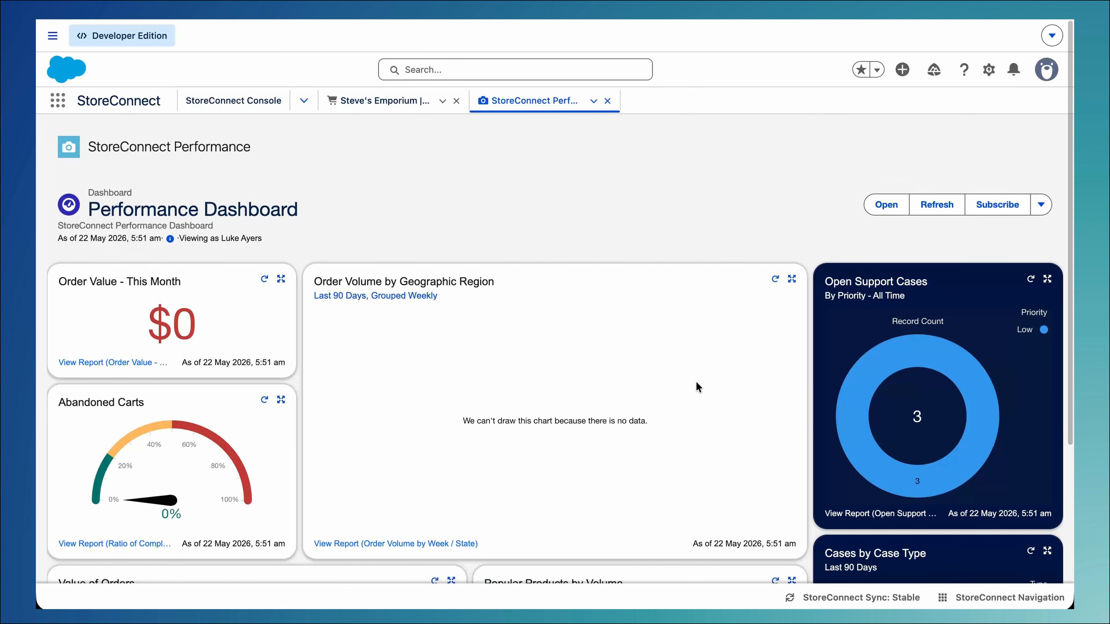
pyautogui.click(236, 105)
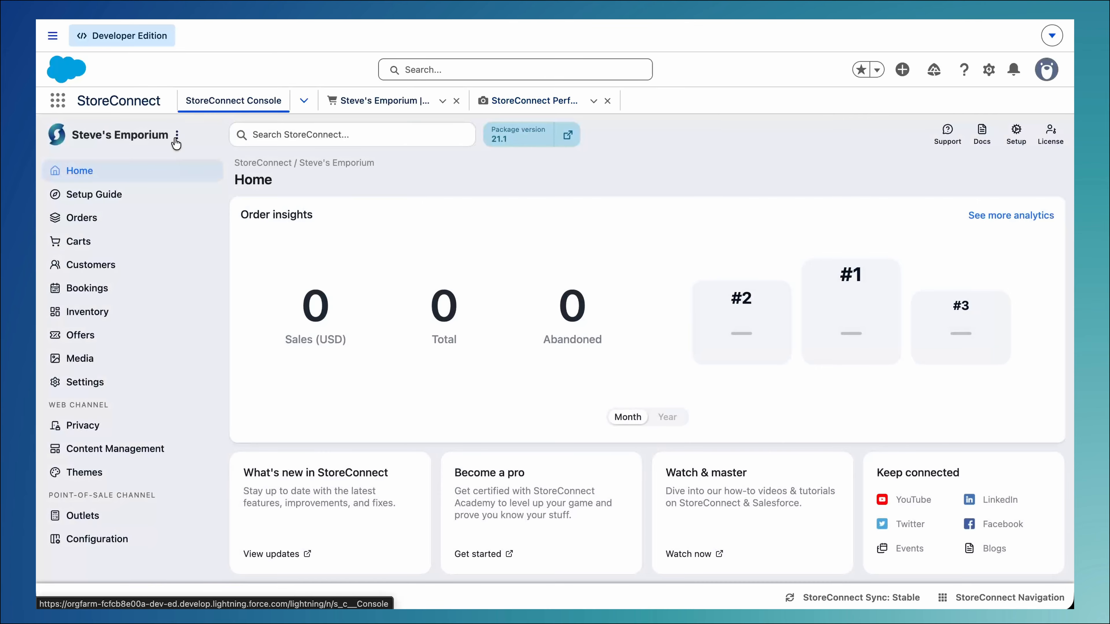
# Open the store's Setup Guide and review its stages from customising the store through to placing a test order
pyautogui.click(165, 196)
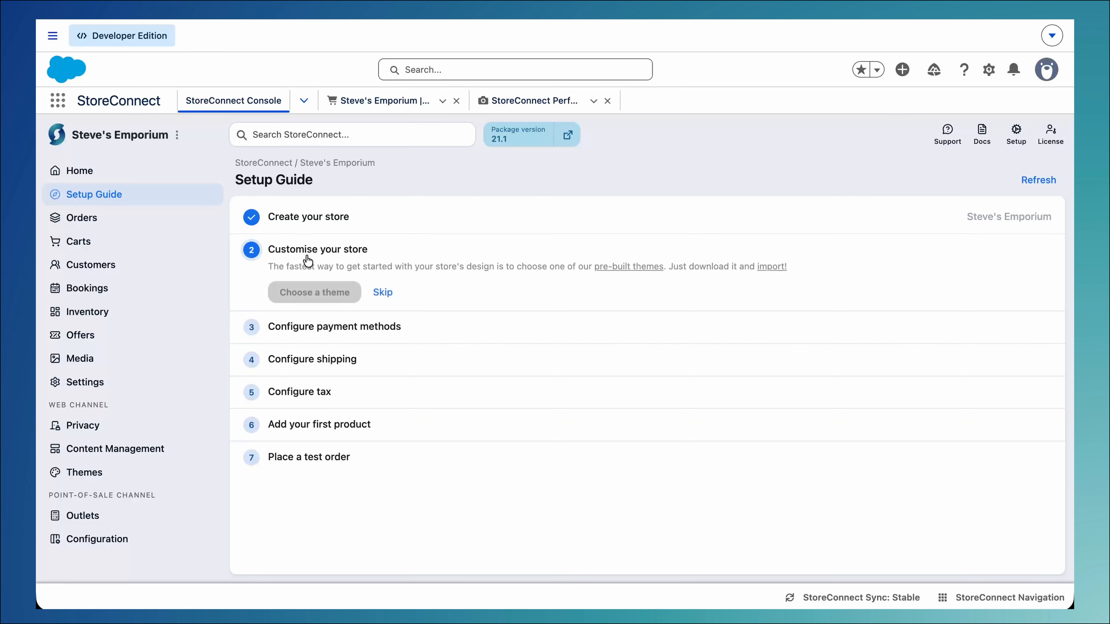
pyautogui.click(309, 334)
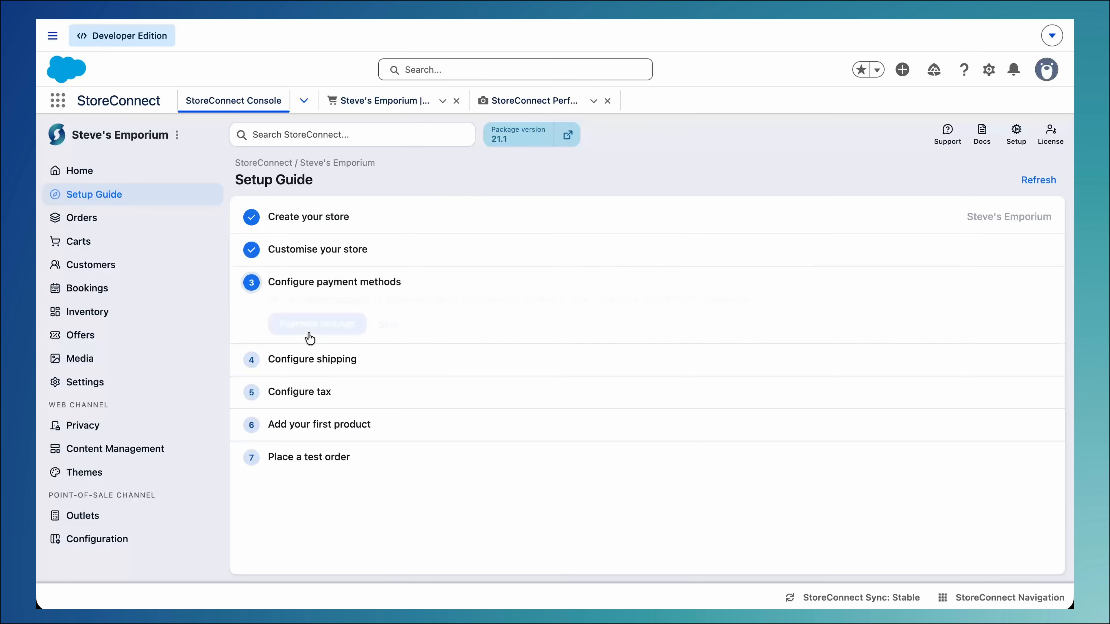
pyautogui.click(309, 365)
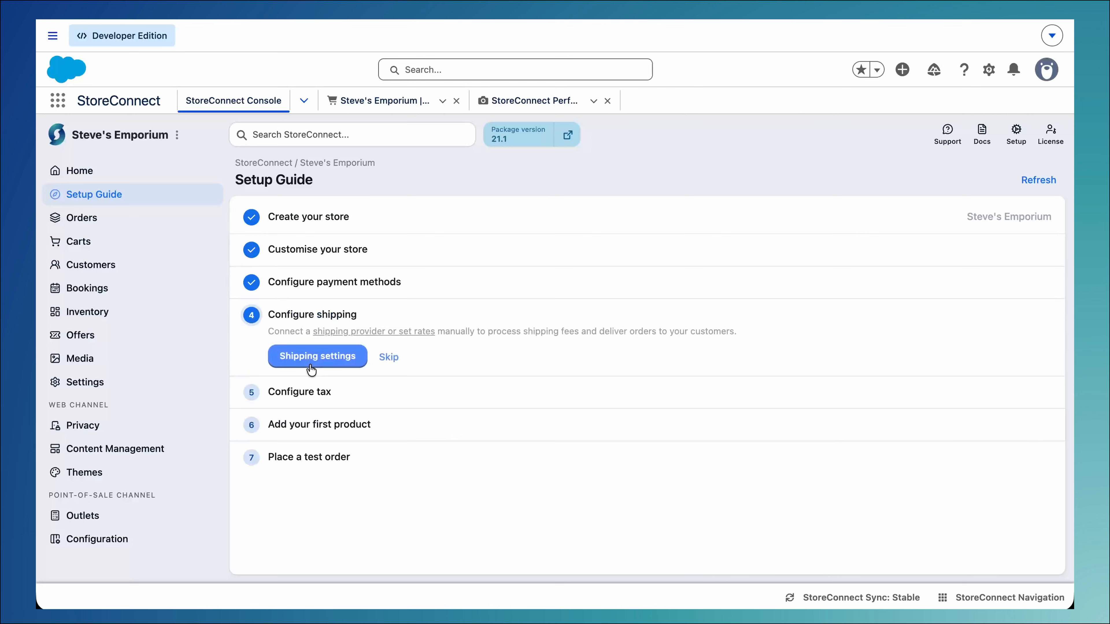
pyautogui.click(311, 395)
pyautogui.click(311, 429)
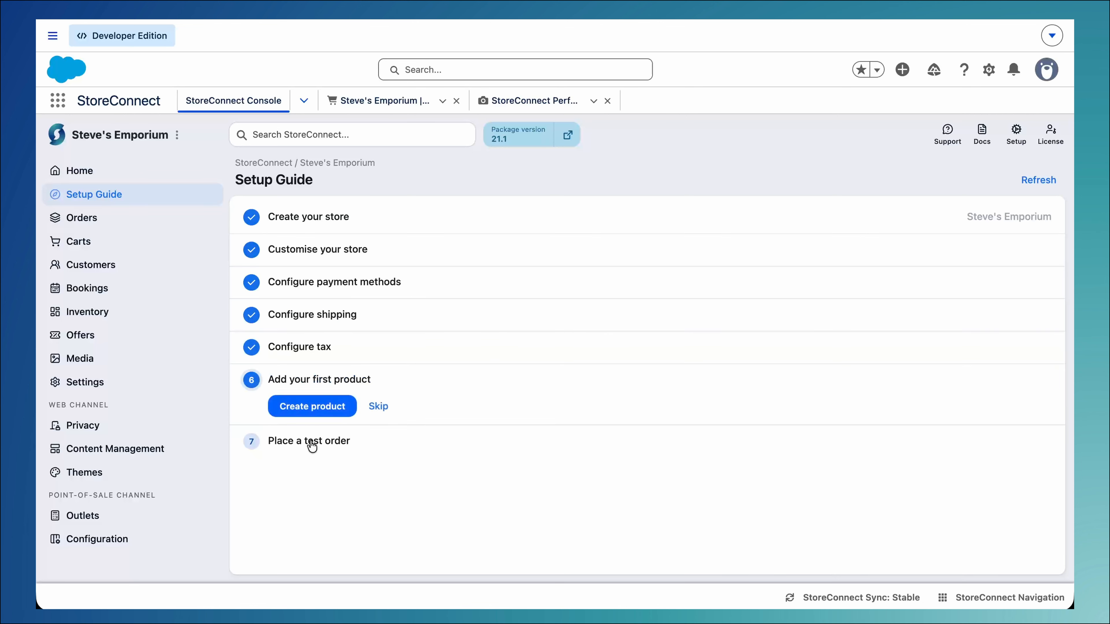
pyautogui.click(310, 443)
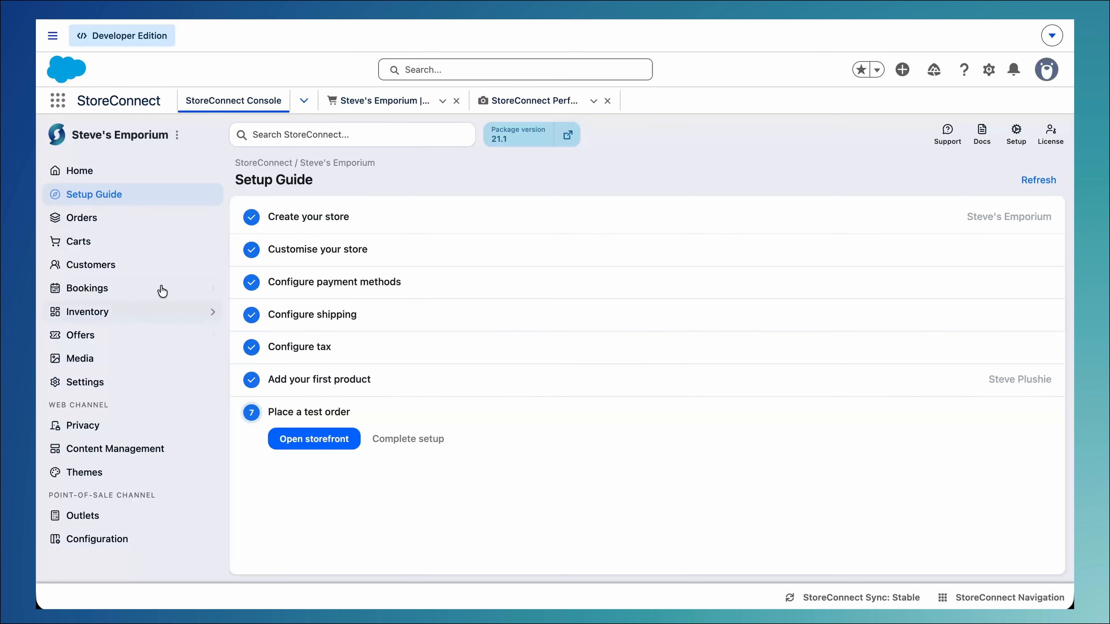
# Look through the Orders, Customers, Bookings, Inventory and Offers sections of the console and view the media library
pyautogui.click(113, 227)
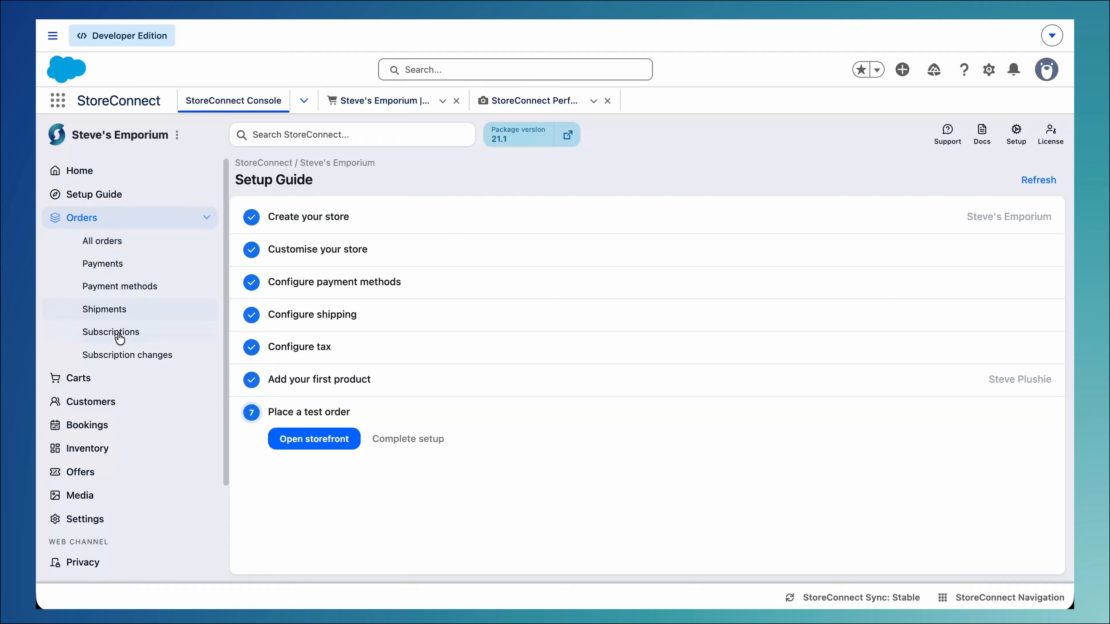
pyautogui.click(96, 265)
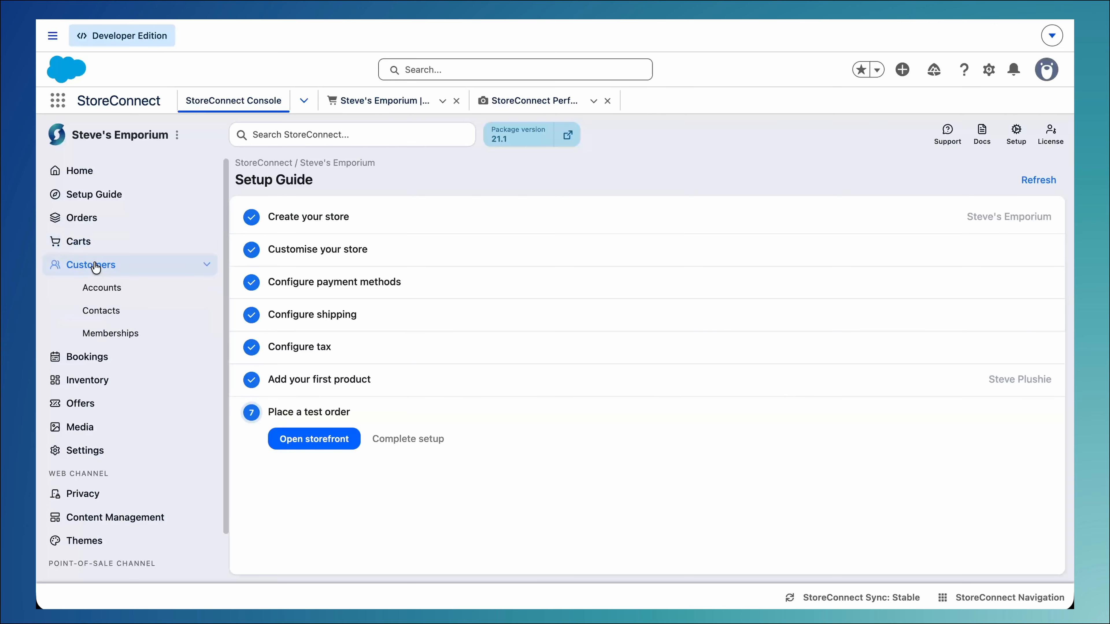
pyautogui.click(95, 267)
pyautogui.click(95, 292)
pyautogui.click(95, 292)
pyautogui.click(94, 318)
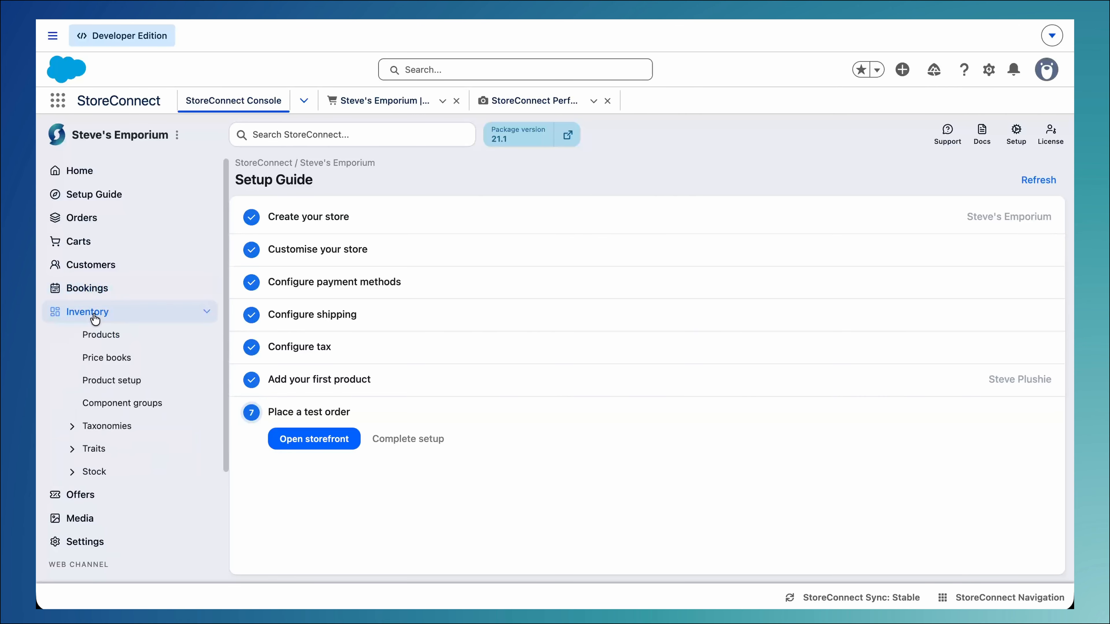
pyautogui.click(94, 319)
pyautogui.click(94, 337)
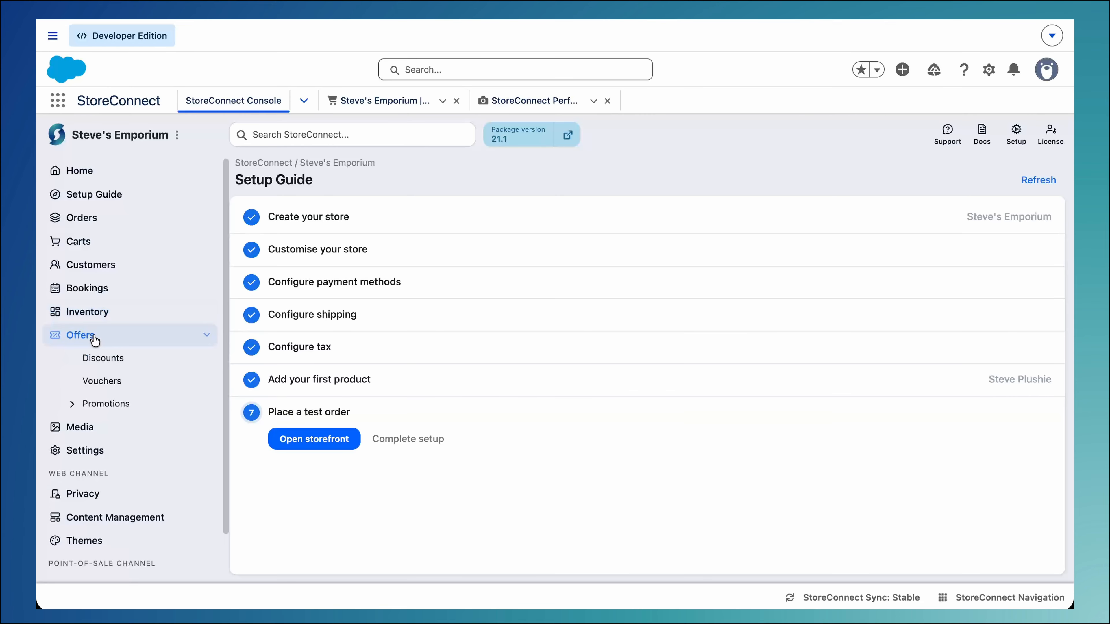
pyautogui.click(95, 340)
pyautogui.click(94, 360)
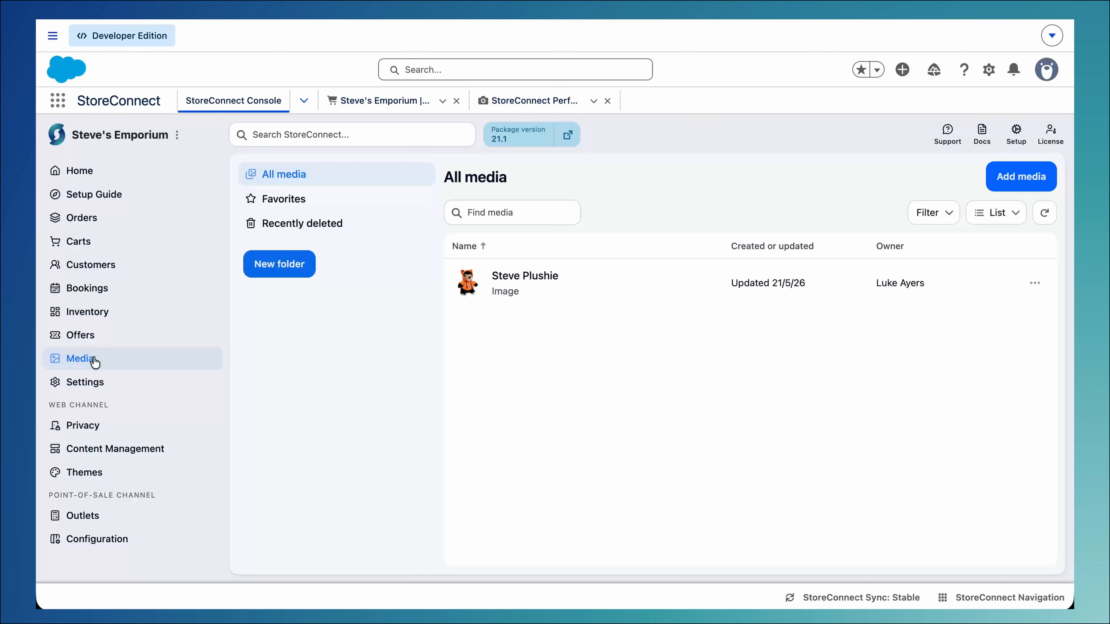
# Look over the Settings section and the web channel's Privacy, Content Management and Themes options
pyautogui.click(95, 384)
pyautogui.scroll(-5, 95, 387)
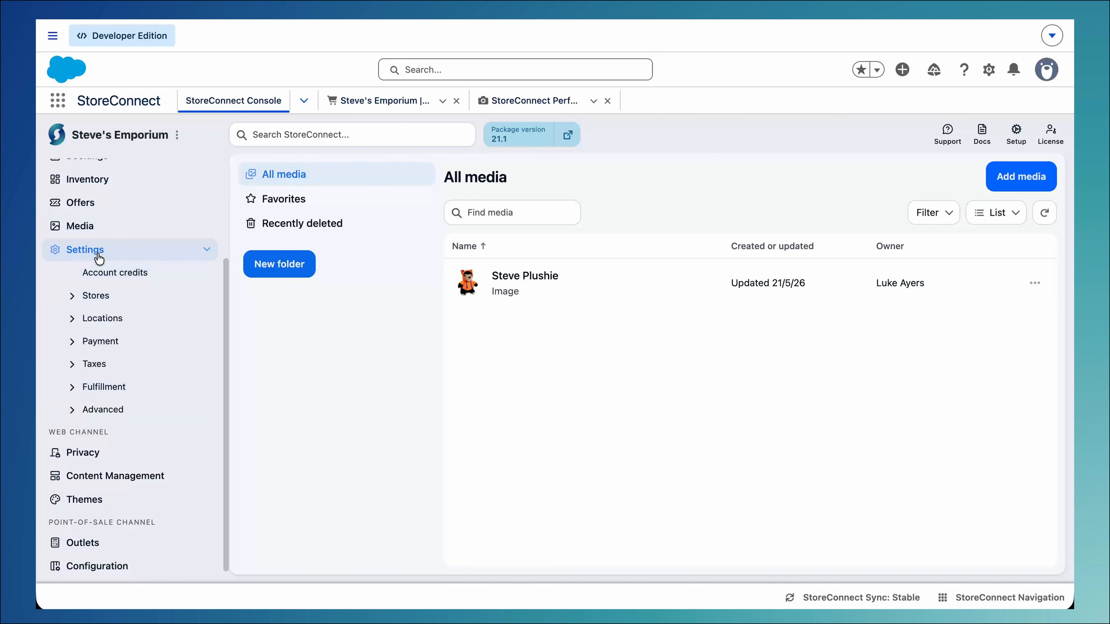
pyautogui.click(100, 257)
pyautogui.click(91, 428)
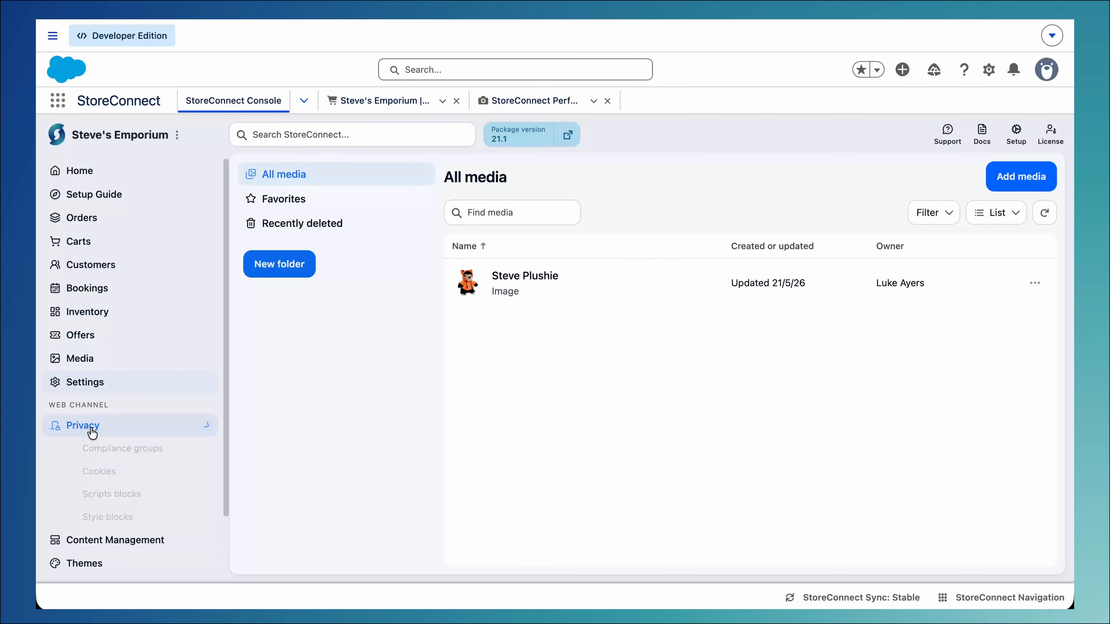
pyautogui.click(92, 431)
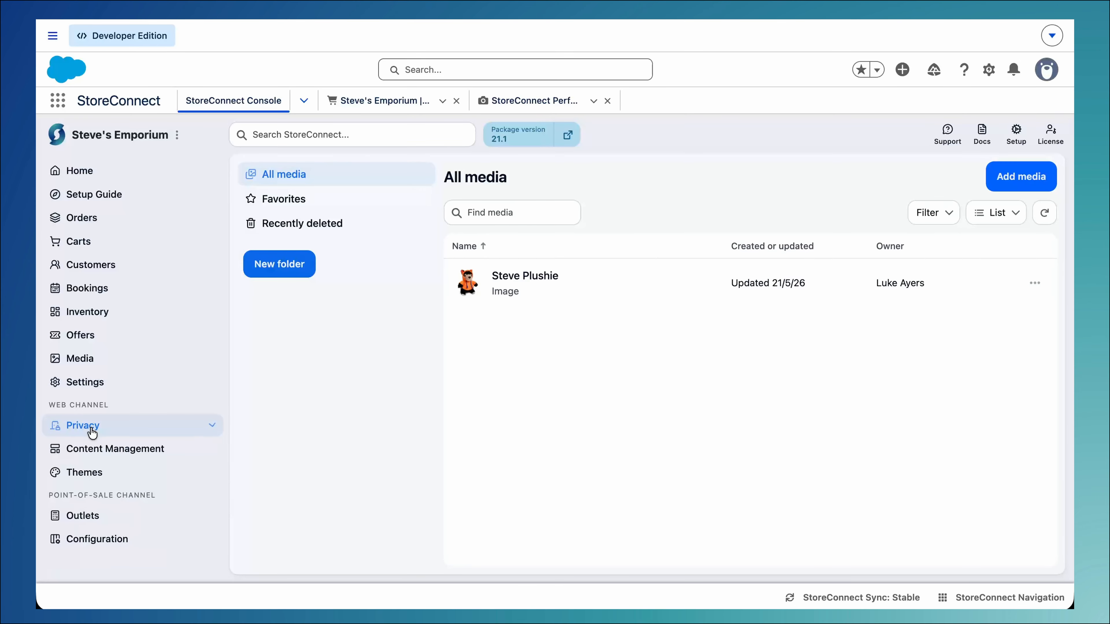
pyautogui.click(177, 450)
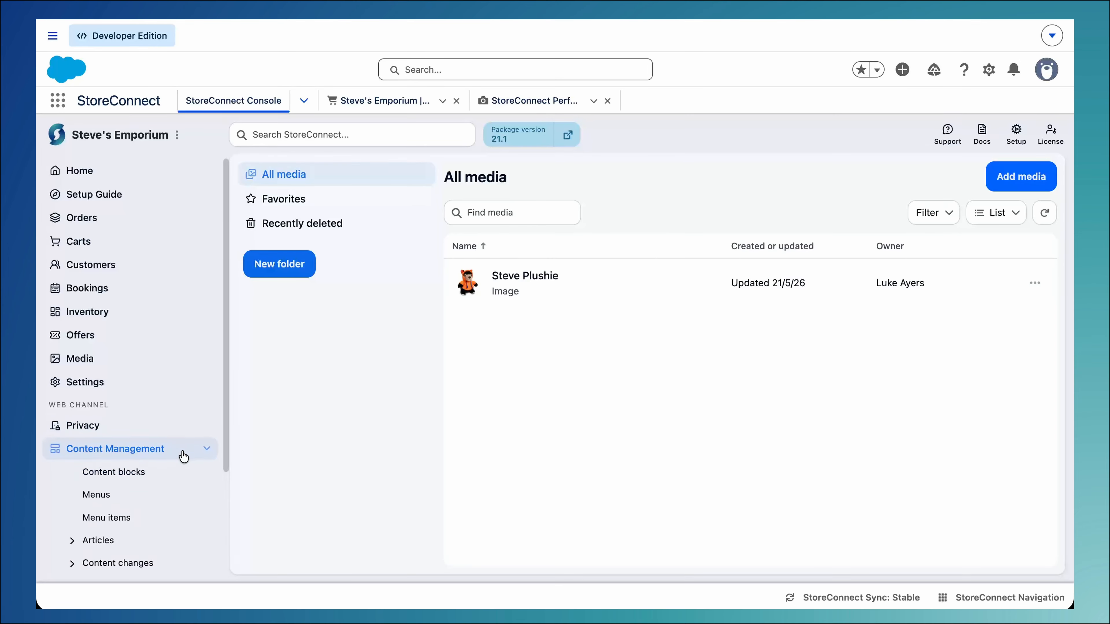
pyautogui.click(145, 478)
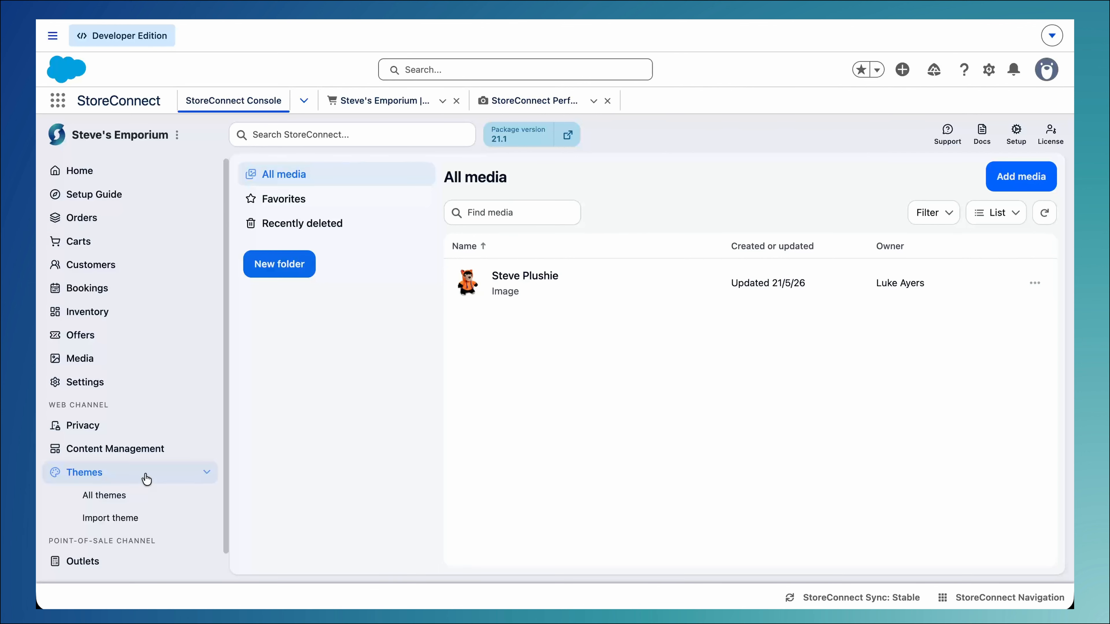
pyautogui.click(146, 478)
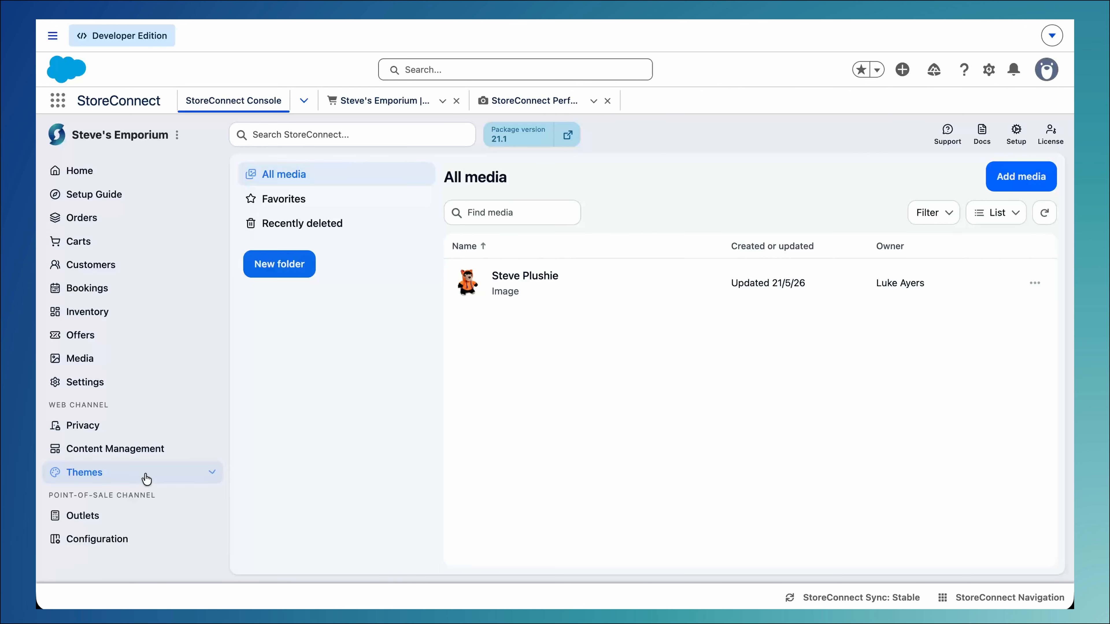
# Examine the Outlets and Configuration options of the point-of-sale channel
pyautogui.click(144, 517)
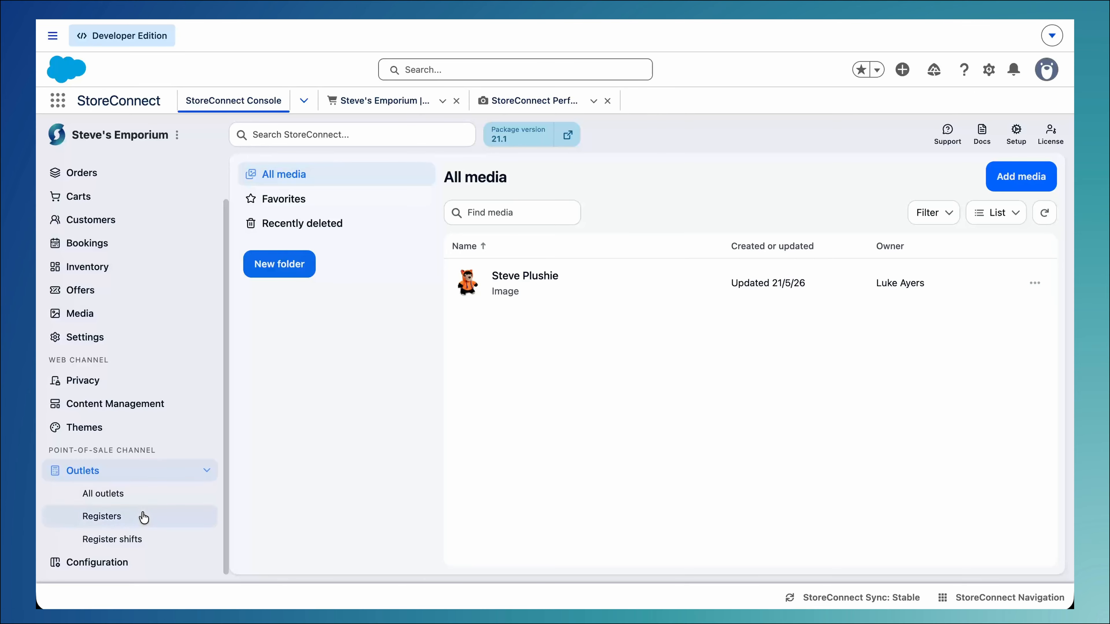
pyautogui.click(144, 541)
pyautogui.scroll(-2, 144, 541)
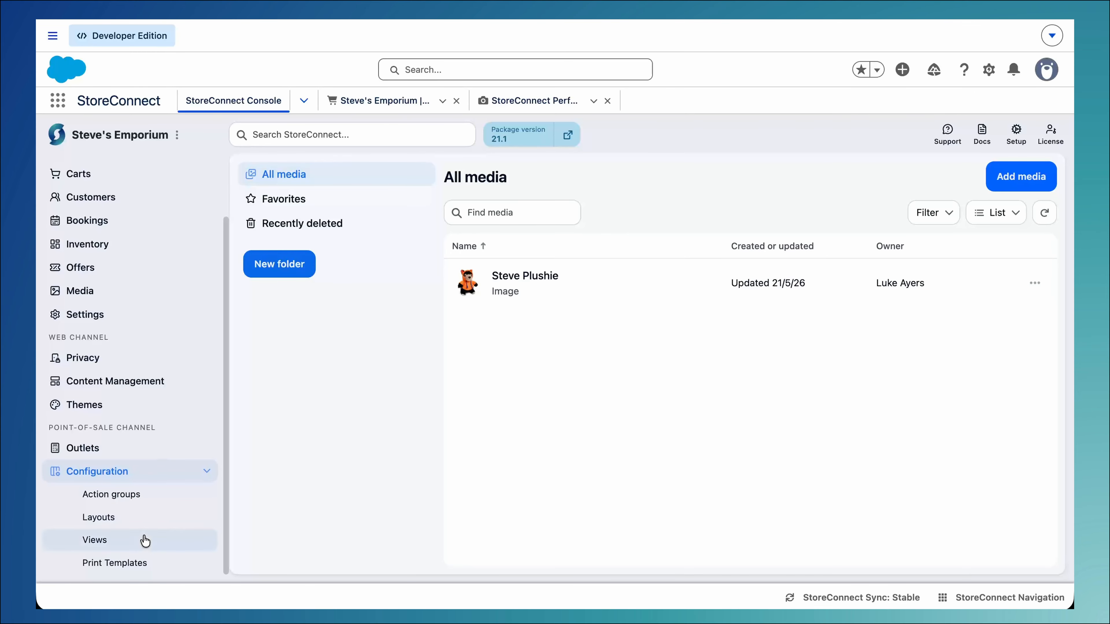
pyautogui.click(148, 472)
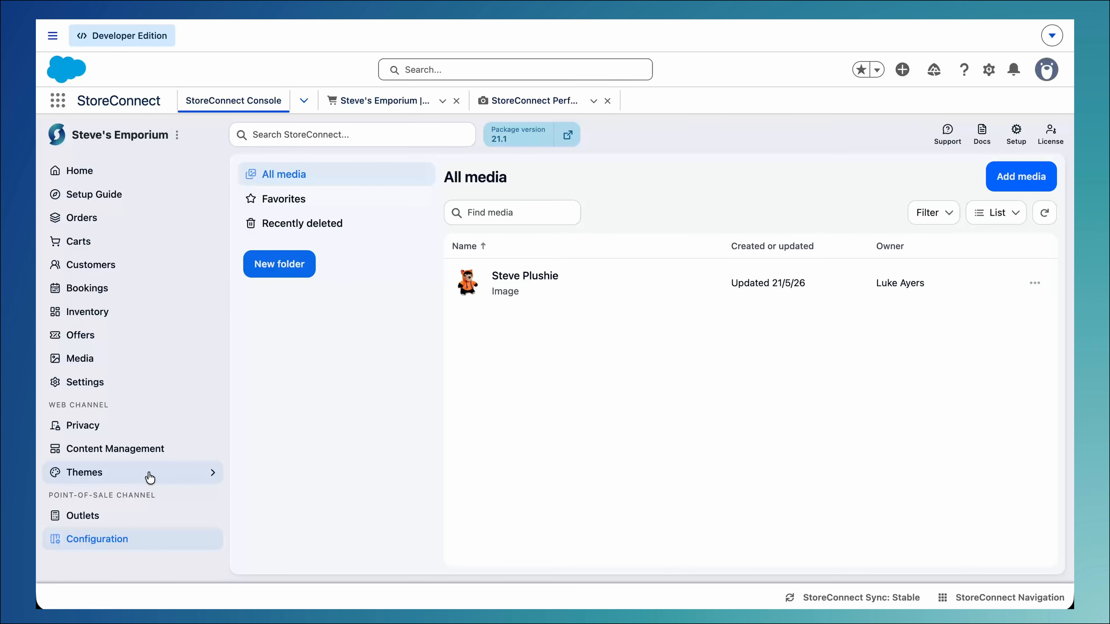
# Check the StoreConnect Sync status details and view the StoreConnect Navigation
pyautogui.click(839, 597)
pyautogui.click(839, 598)
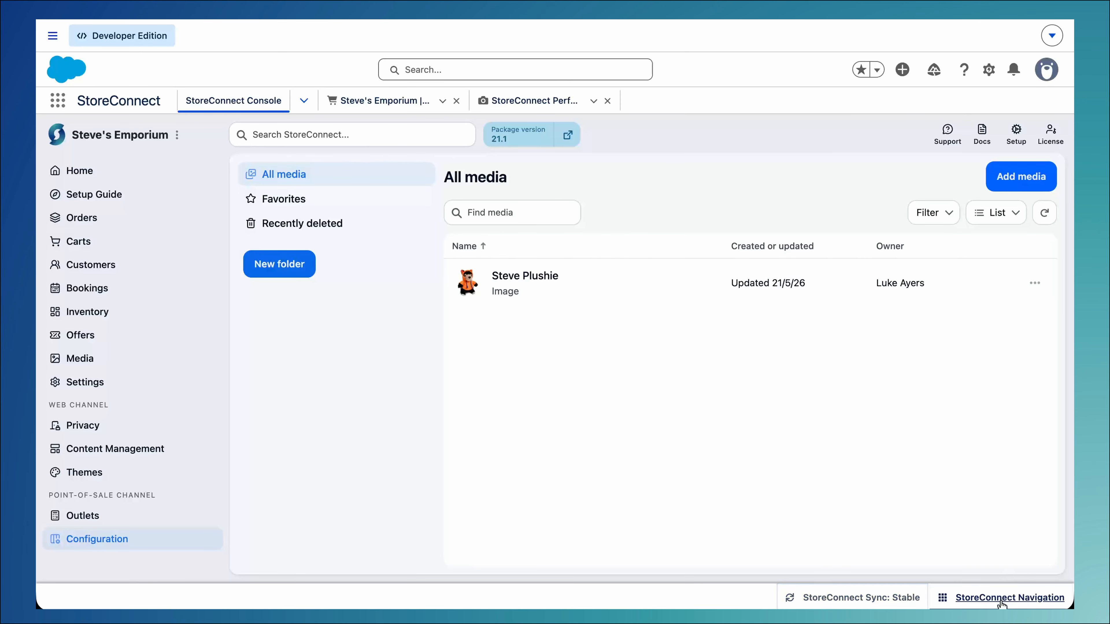
pyautogui.click(1001, 599)
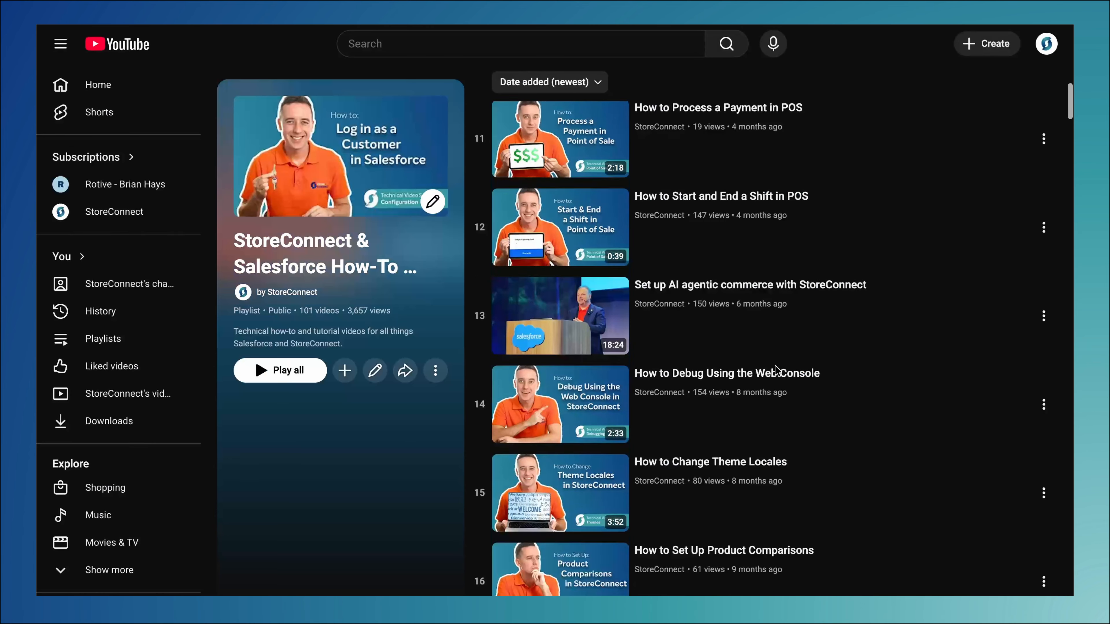
# Browse the StoreConnect & Salesforce How-To video playlist on YouTube
pyautogui.scroll(-20, 776, 371)
pyautogui.scroll(-20, 775, 367)
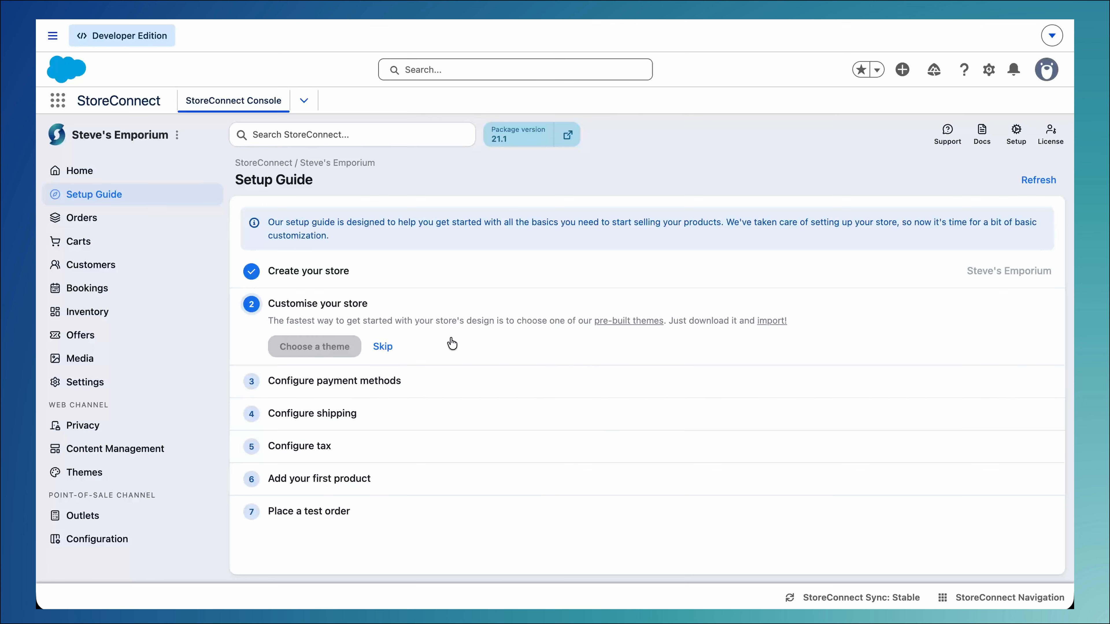
# Open the pre-built themes documentation from the setup guide and read about the Simple donation theme
pyautogui.click(622, 322)
pyautogui.scroll(-4, 423, 476)
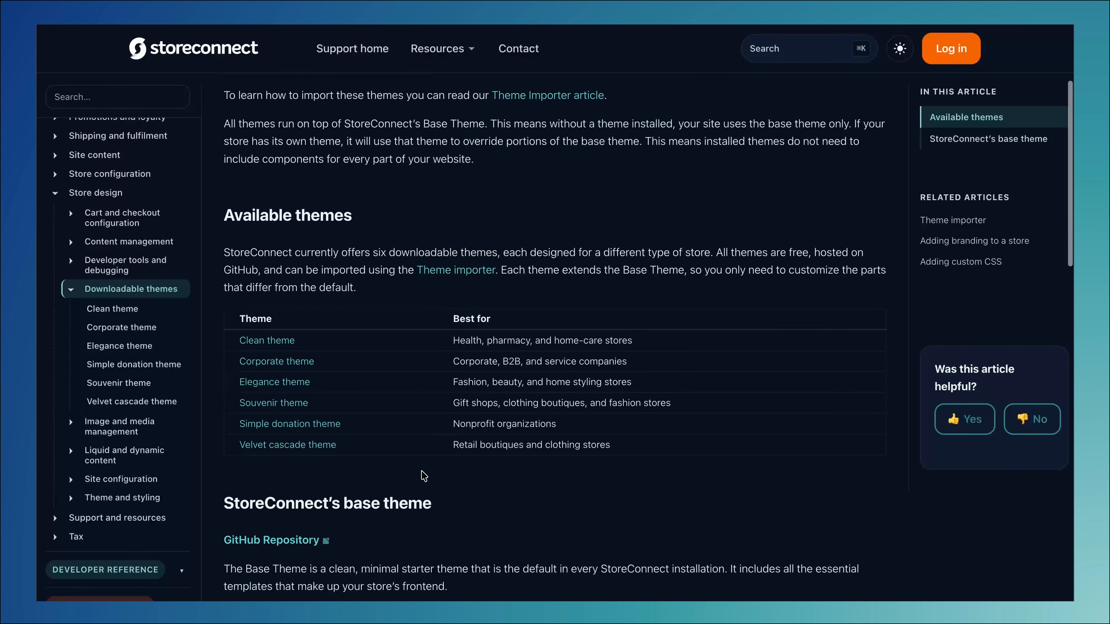
pyautogui.click(330, 426)
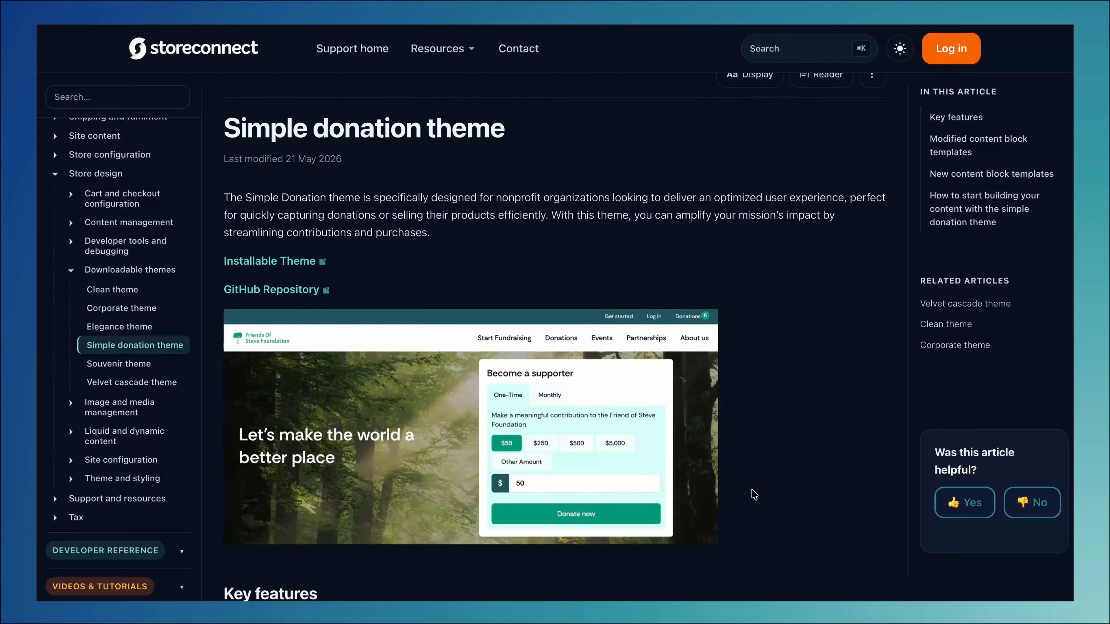
pyautogui.scroll(-7, 753, 494)
pyautogui.scroll(-5, 754, 493)
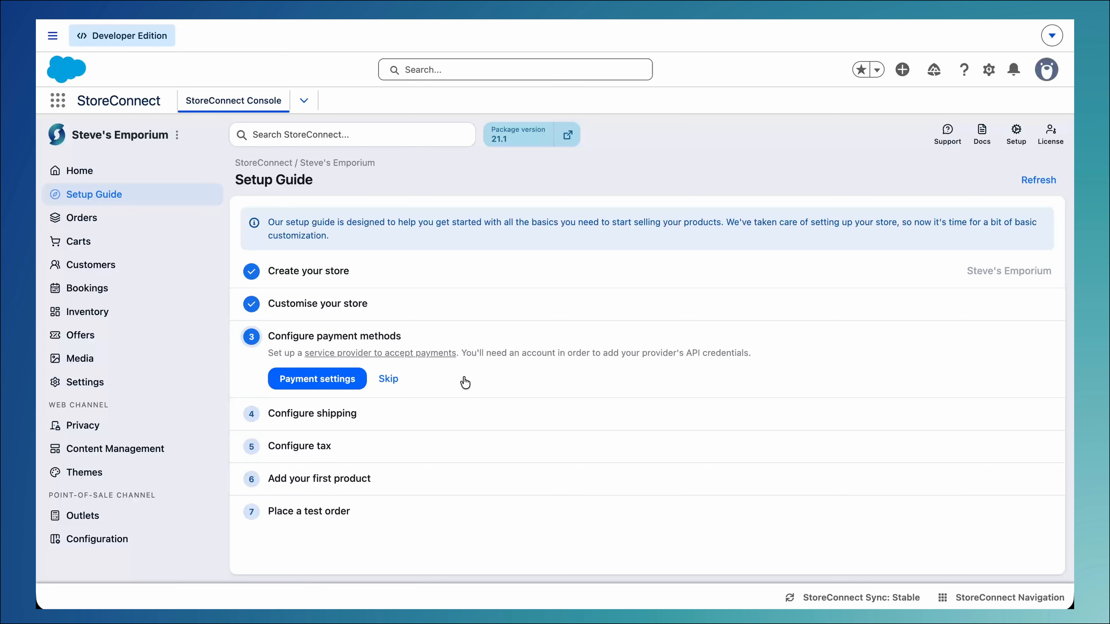
# Connect Stripe as payment provider for Web and POS in test mode with its API secret and API key, using the display name Credit Card
pyautogui.click(318, 379)
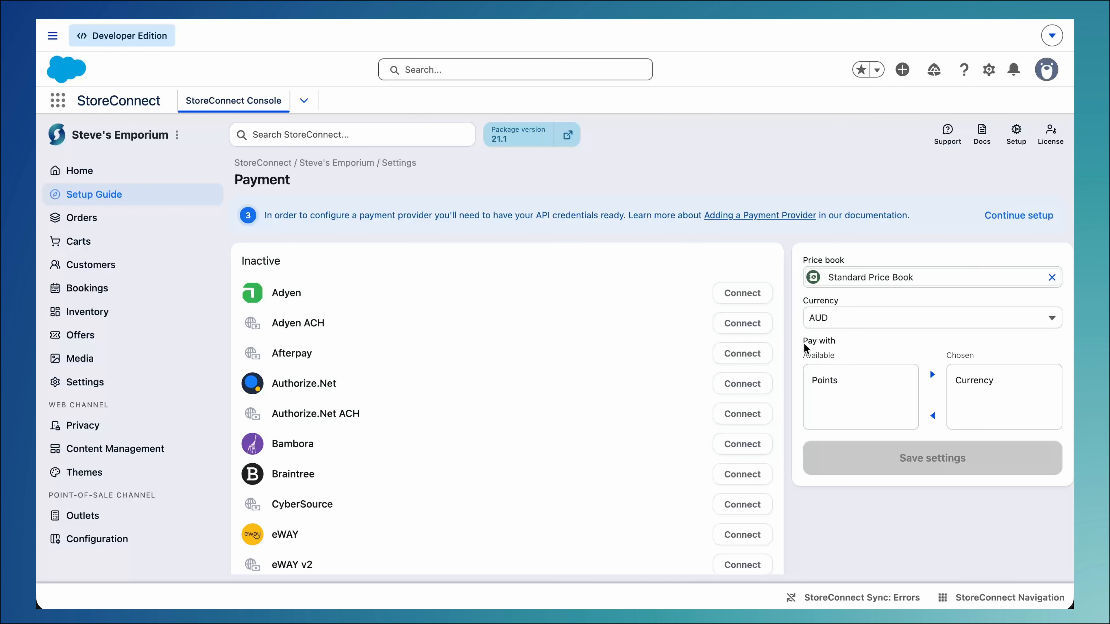
pyautogui.scroll(-10, 561, 425)
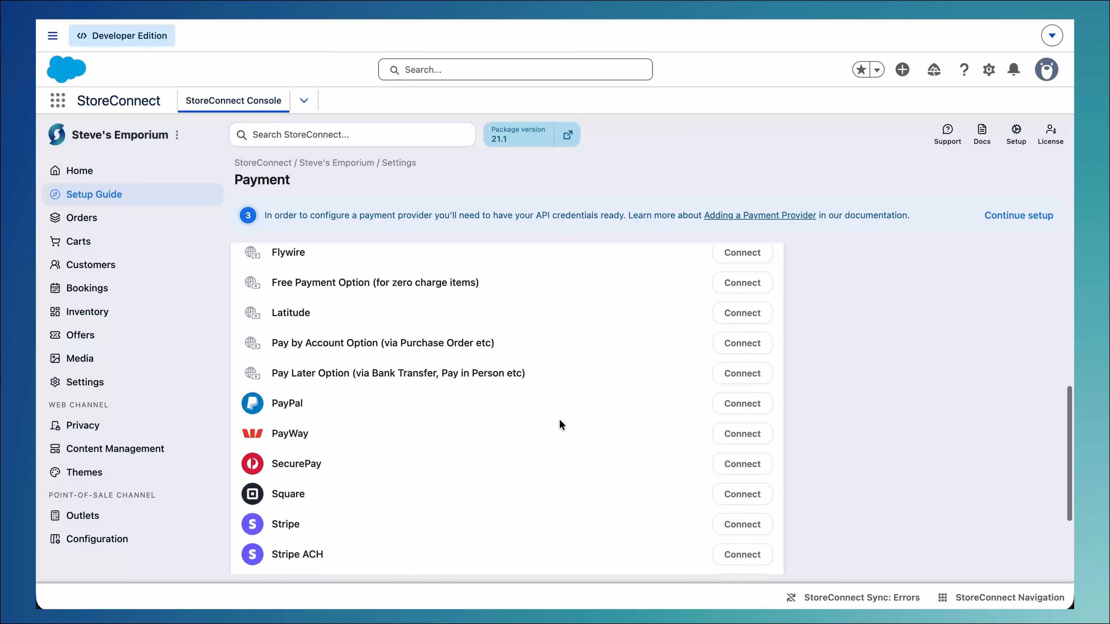
pyautogui.scroll(-3, 561, 424)
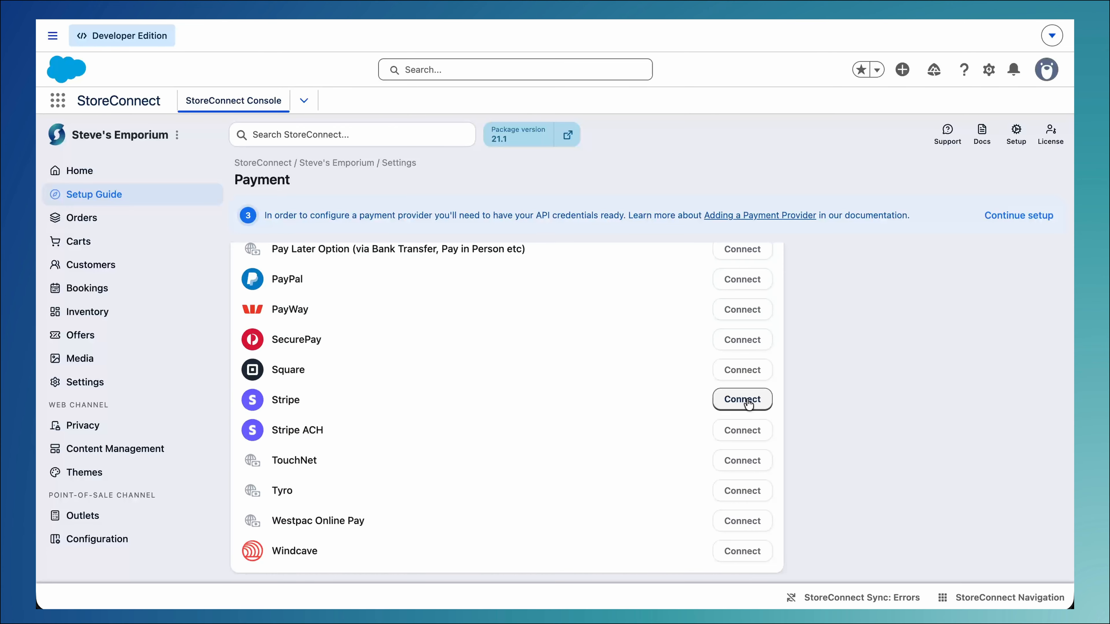
pyautogui.click(748, 400)
pyautogui.click(526, 345)
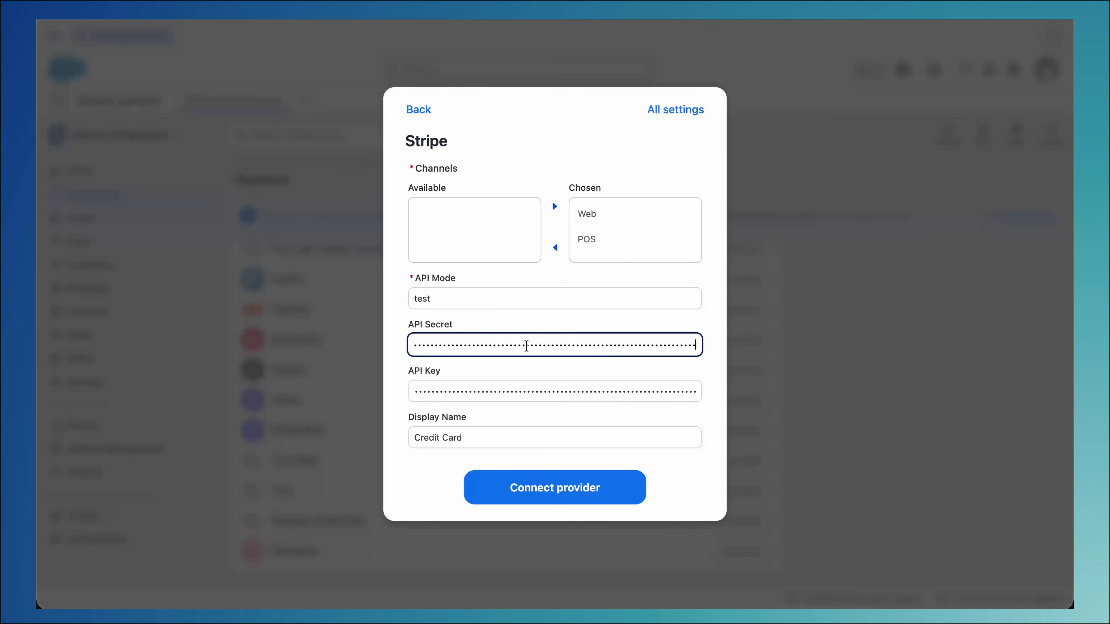
pyautogui.click(527, 321)
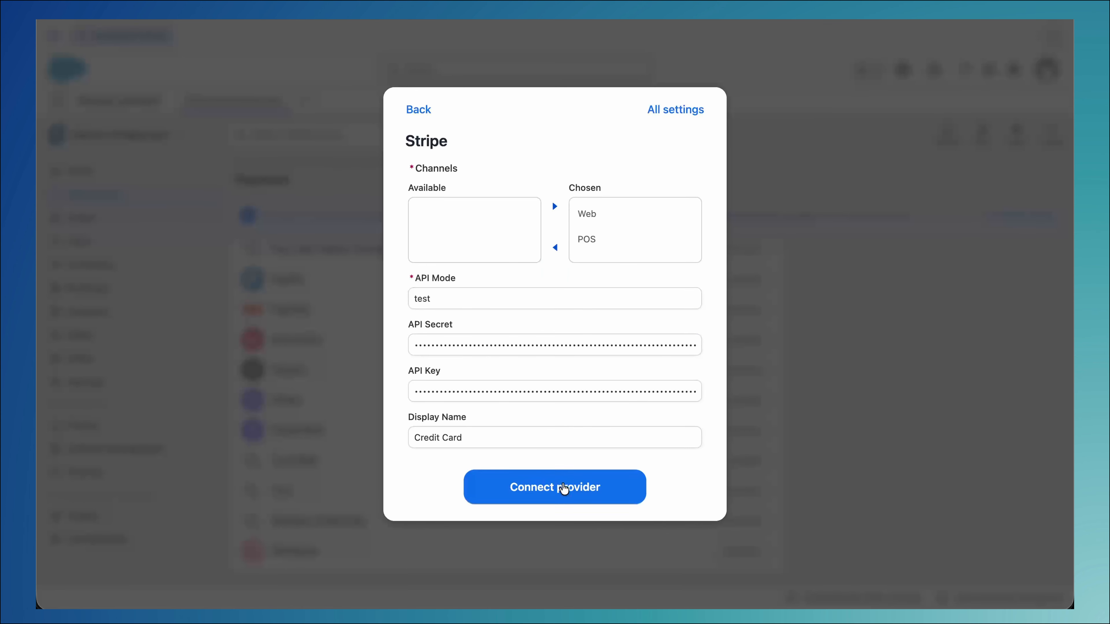
pyautogui.click(563, 503)
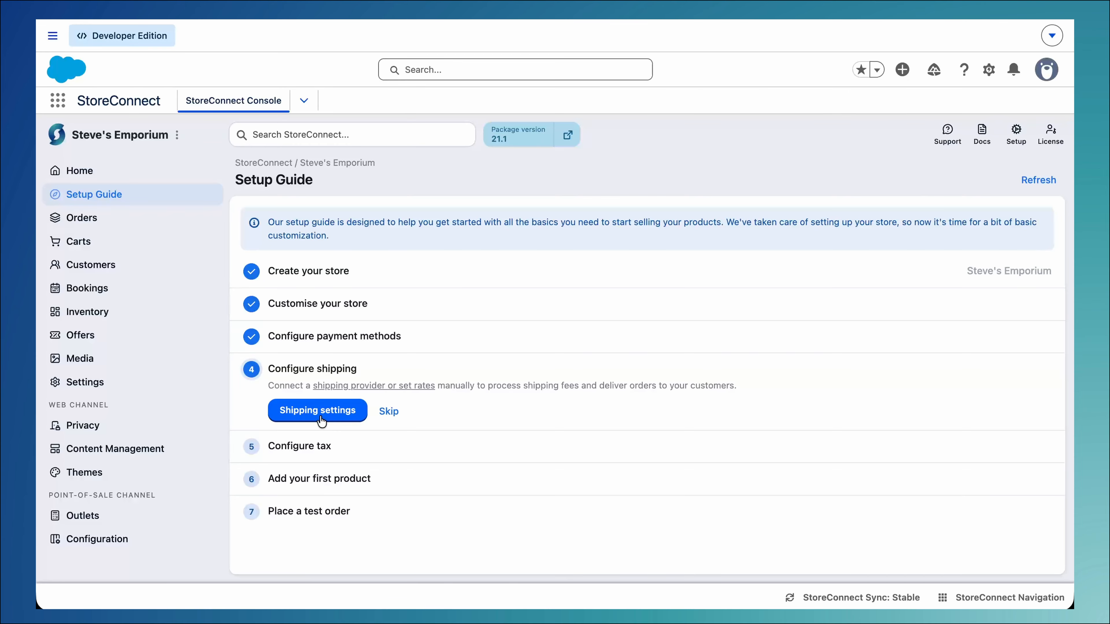
# Work through the shipping and tax stages of the setup guide to reach the first-product stage
pyautogui.click(322, 415)
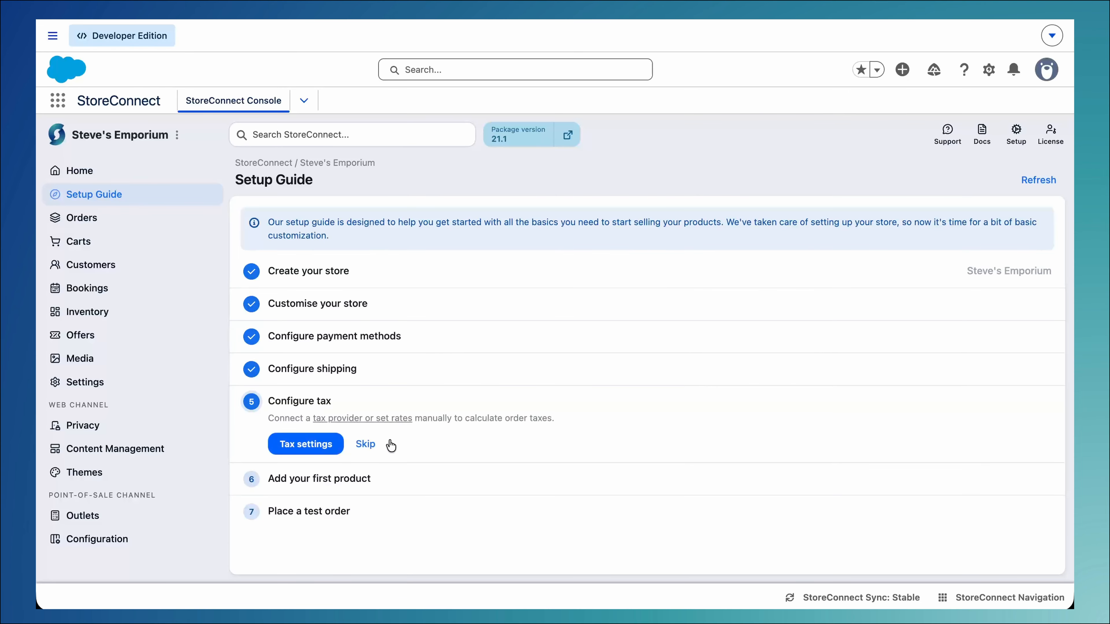
pyautogui.click(390, 444)
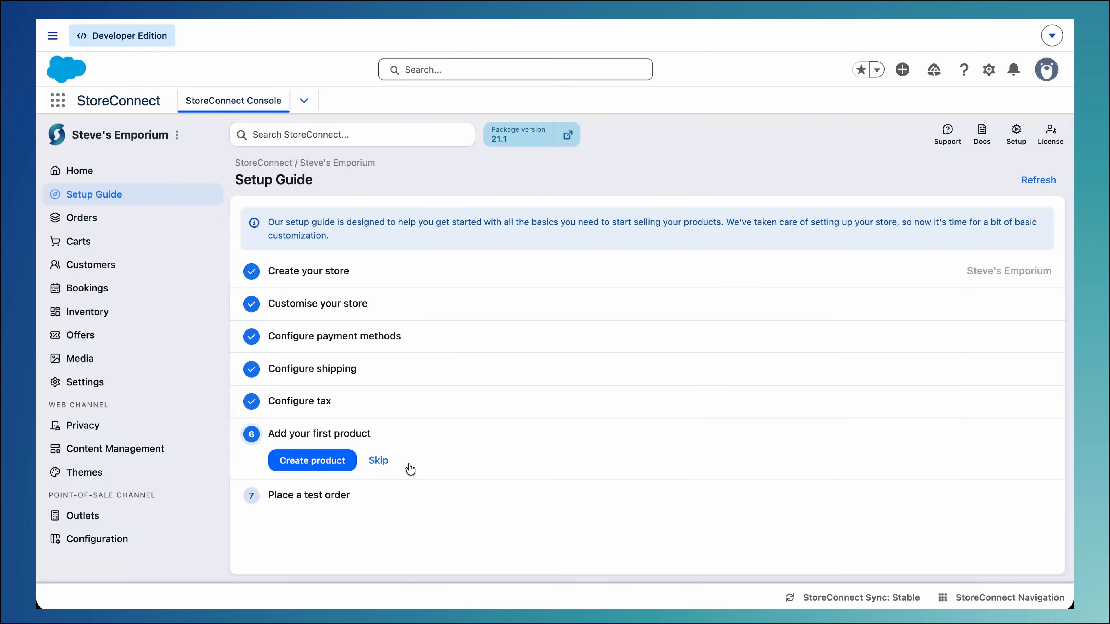
# Create the product Steve Plushie at USD 35.00 with description Genuine StoreConnect Steve Plushie and image Steve3.jpg, and save it
pyautogui.click(317, 471)
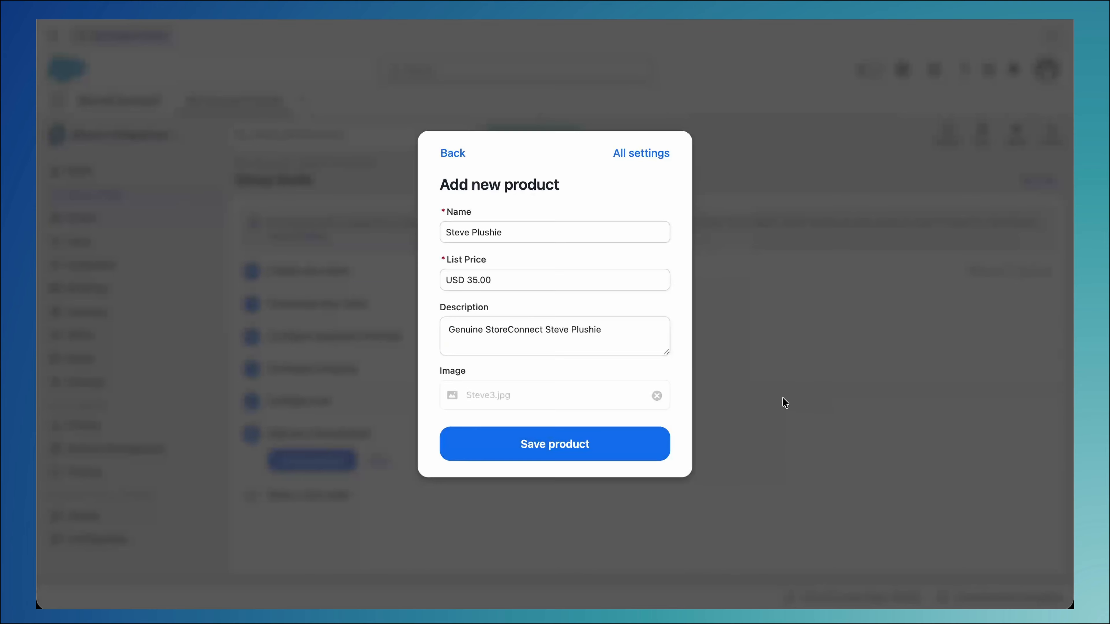
pyautogui.moveTo(782, 401); pyautogui.dragTo(568, 396)
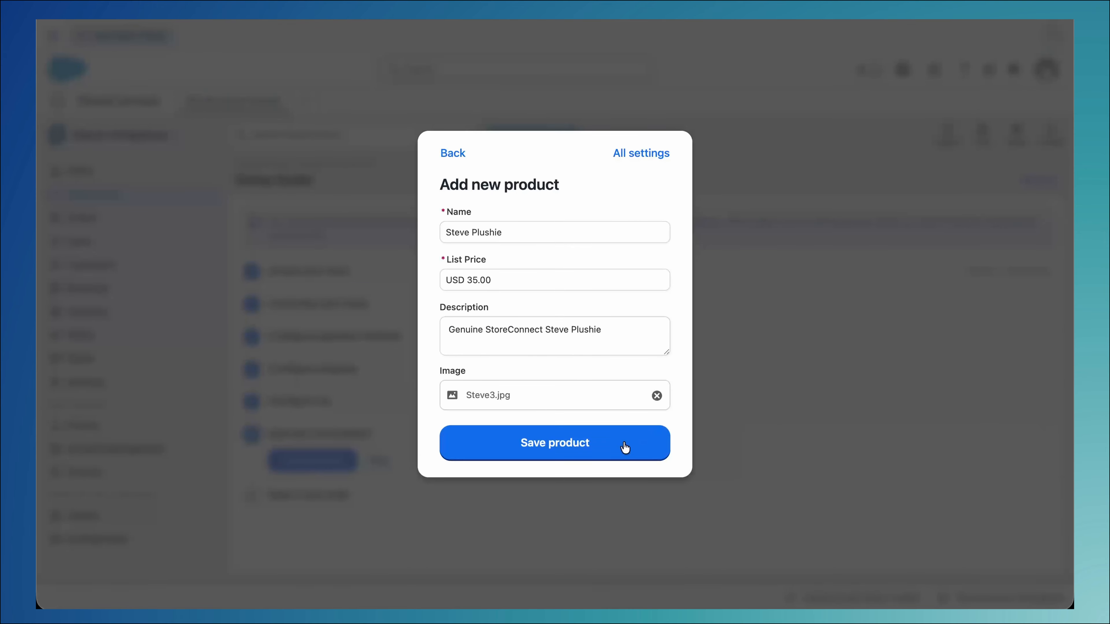
pyautogui.click(624, 450)
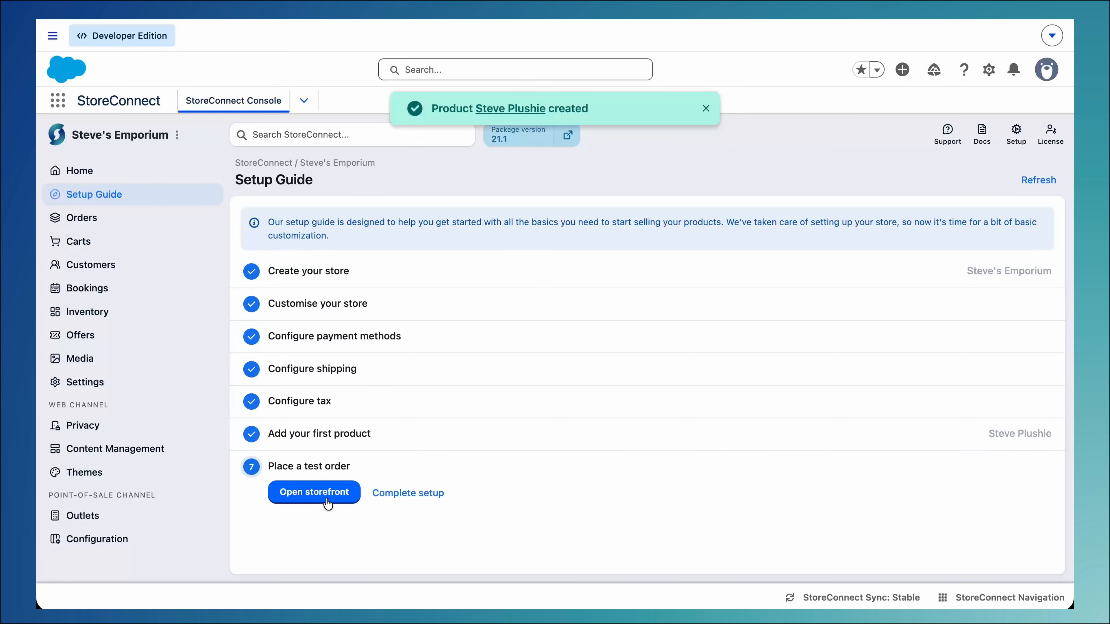
# Open the storefront, take one Steve Plushie to checkout and submit the customer's contact details and shipping address, using the same address for billing
pyautogui.click(319, 493)
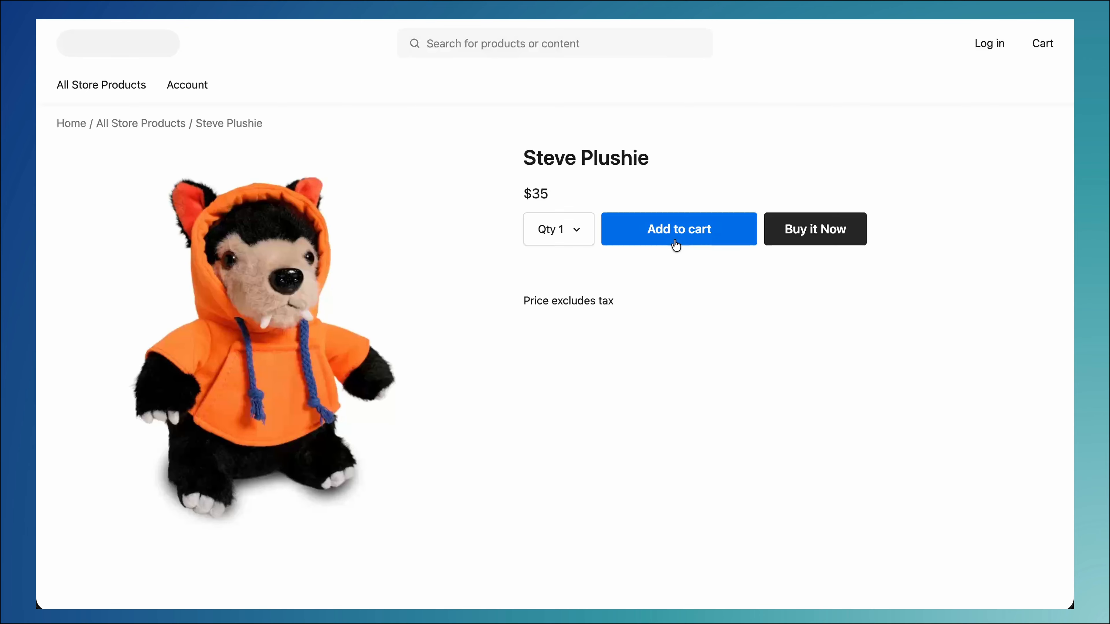
pyautogui.click(675, 245)
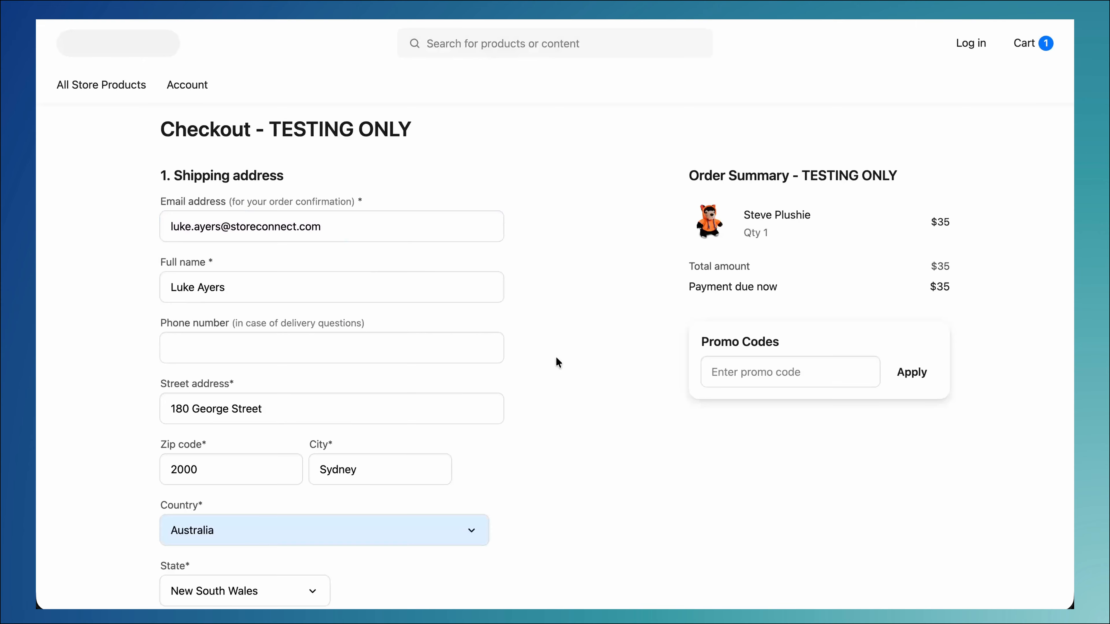
pyautogui.scroll(-6, 556, 357)
pyautogui.click(242, 396)
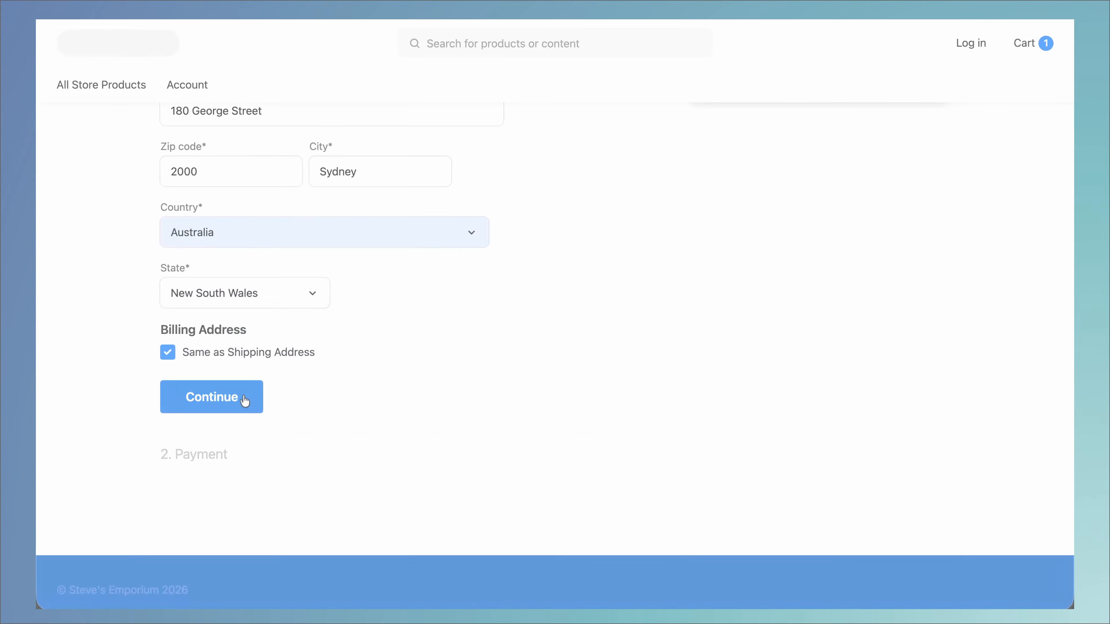